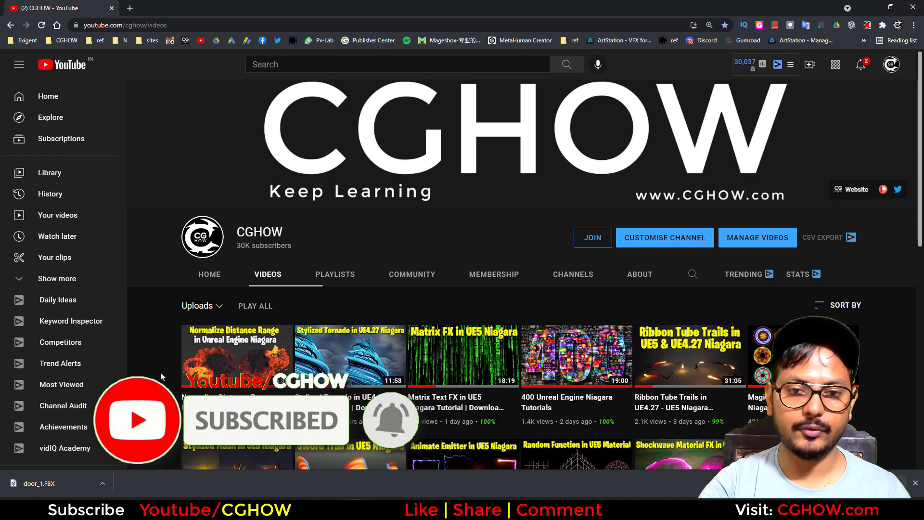
# - Switch from the browser to Unreal Editor and play-test the level, running the character through the doors and up the stairs
pyautogui.click(865, 5)
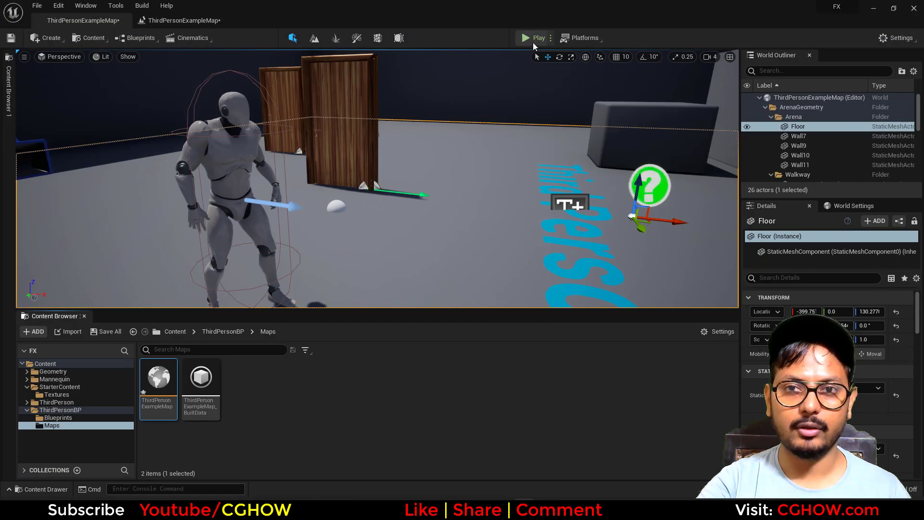
pyautogui.click(538, 38)
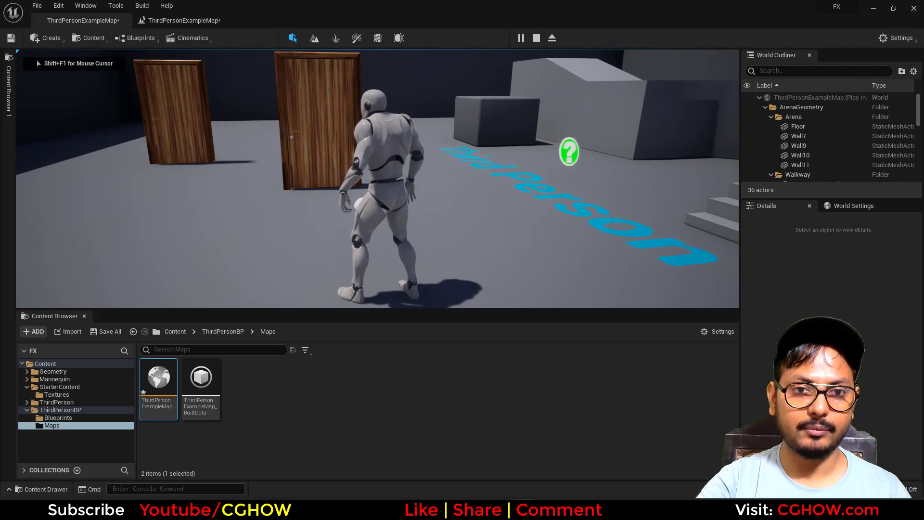
pyautogui.press('w')
pyautogui.press('w')
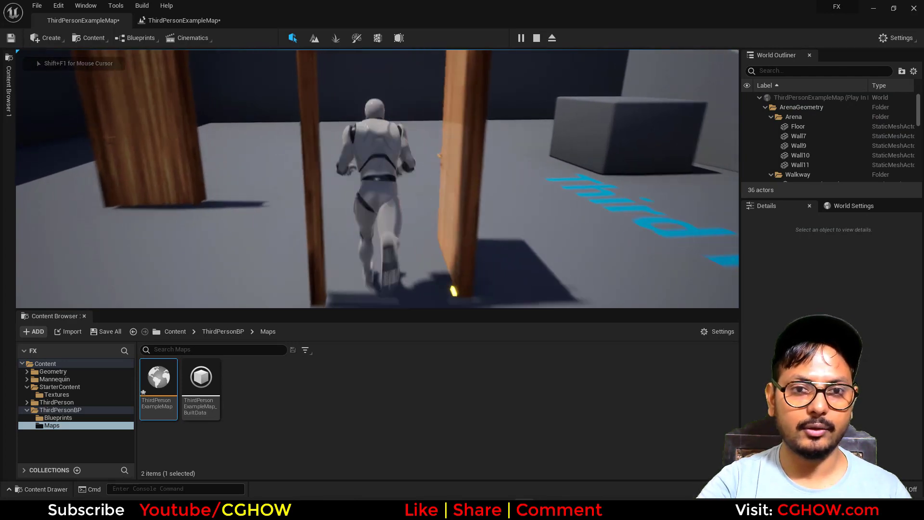
pyautogui.press('a')
pyautogui.press('w')
pyautogui.press('w')
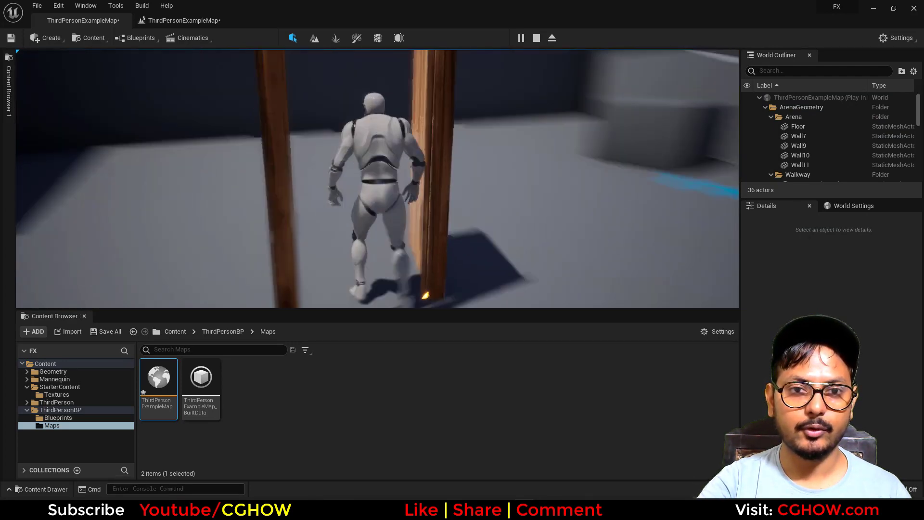
pyautogui.press('s')
pyautogui.press('d')
pyautogui.press('w')
pyautogui.press('w')
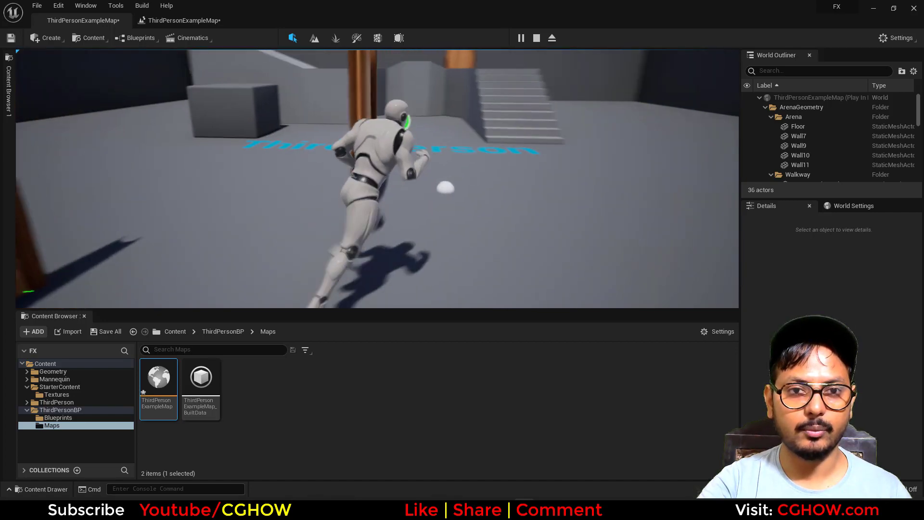
pyautogui.press('w')
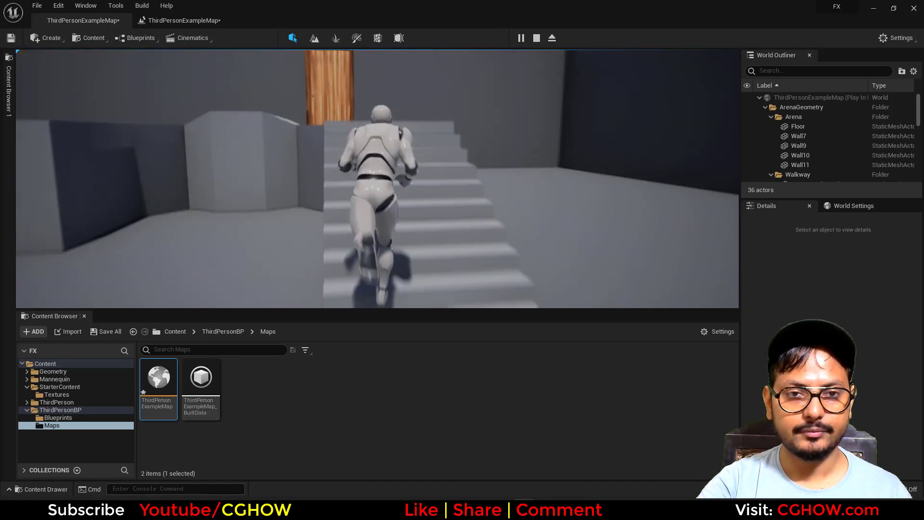
pyautogui.press('w')
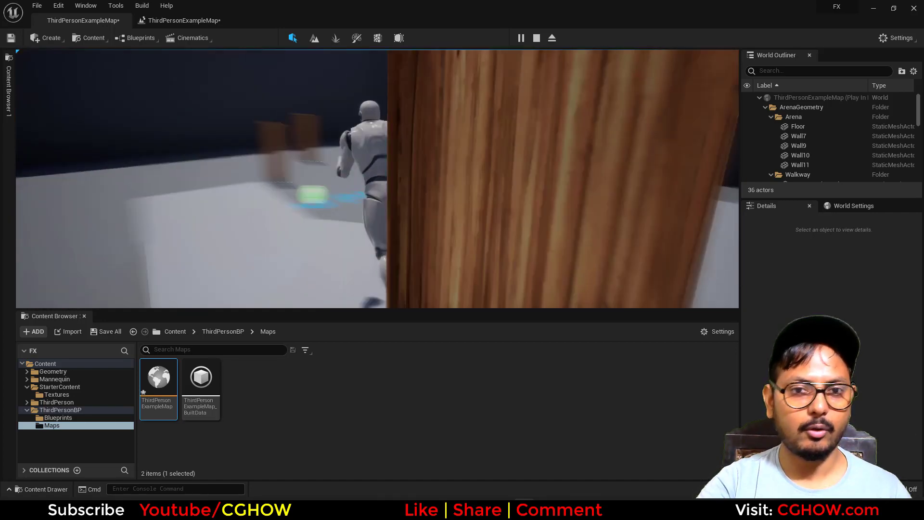
pyautogui.press('Escape')
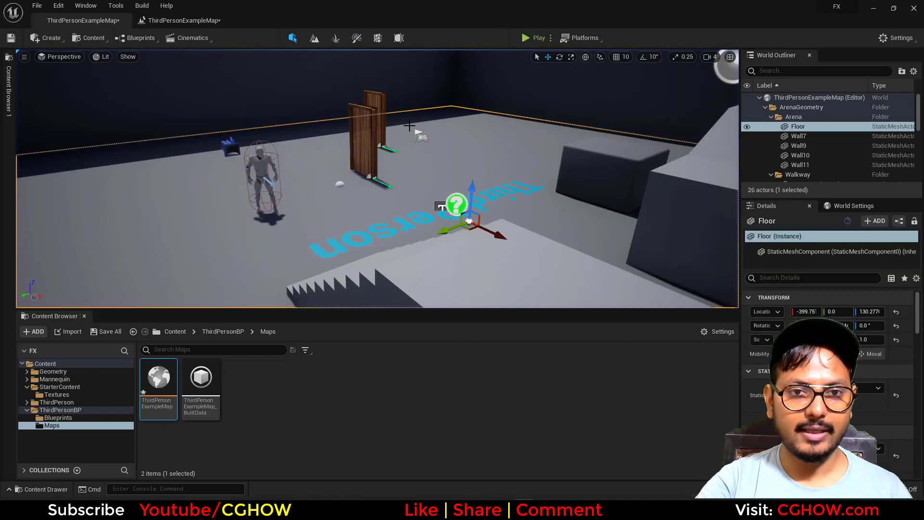
# - Open the level door's Niagara system Ns_Door_Fx, examine its Door and frame emitters, and return to the level
pyautogui.click(361, 163)
pyautogui.hotkey('ctrl', 'e')
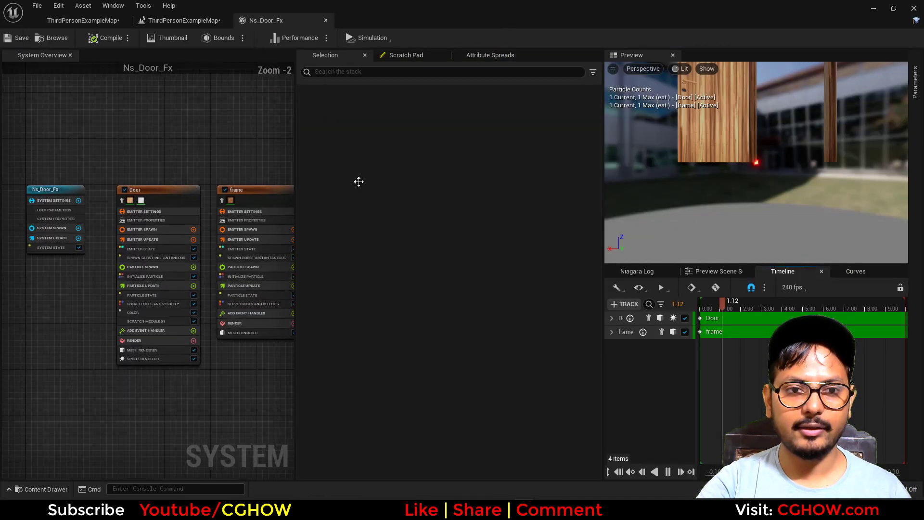
pyautogui.scroll(-3, 723, 178)
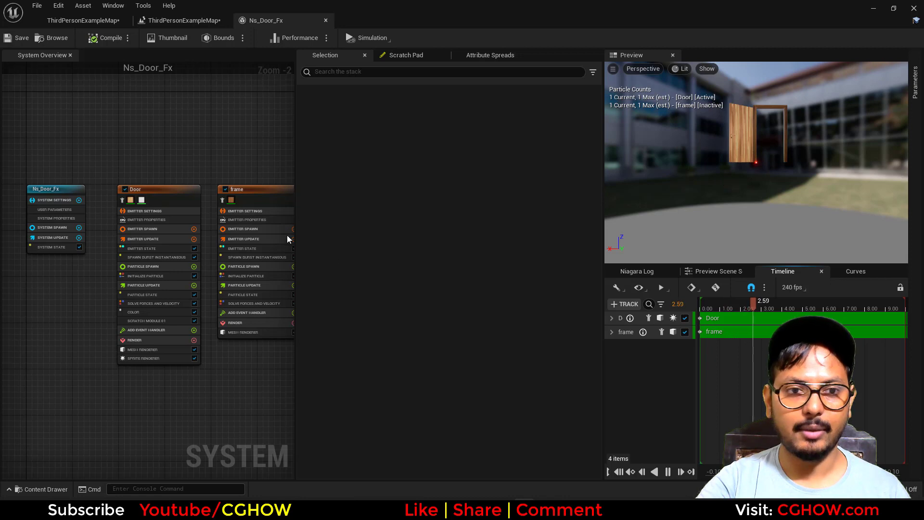
pyautogui.moveTo(250, 149); pyautogui.dragTo(172, 117, button='right')
pyautogui.moveTo(775, 174); pyautogui.dragTo(905, 212)
pyautogui.click(184, 20)
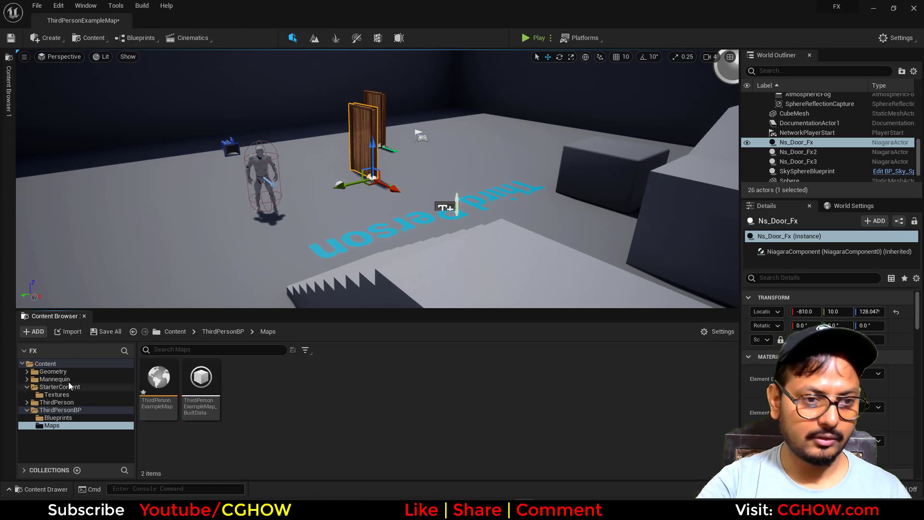
# - Create a folder named test in the root Content folder and open it
pyautogui.click(46, 363)
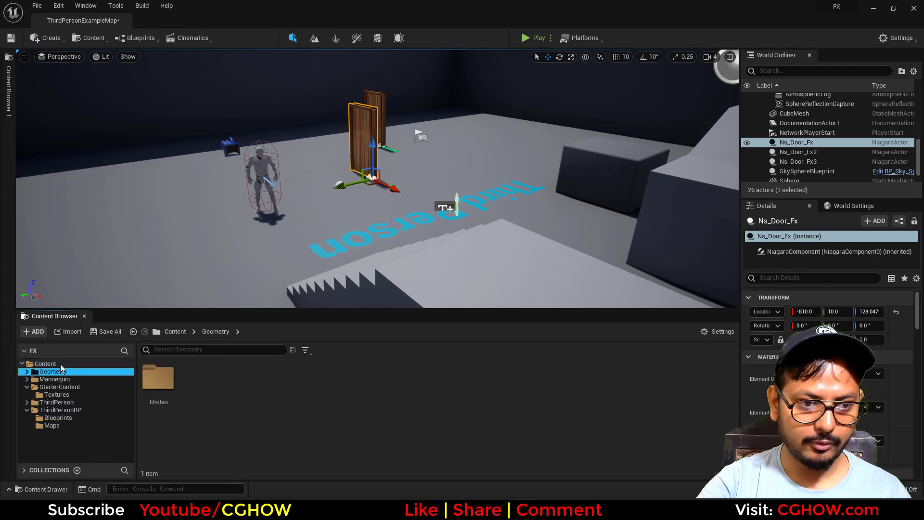
pyautogui.rightClick(683, 443)
pyautogui.click(721, 159)
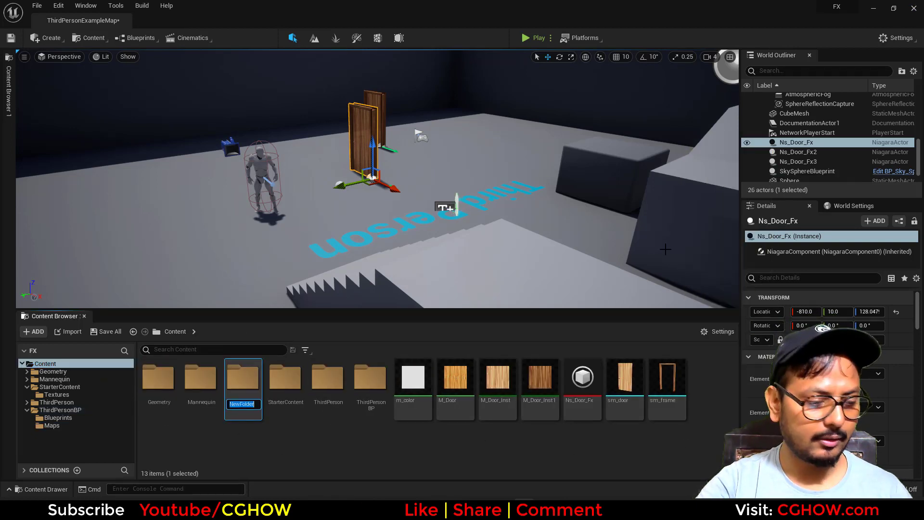
pyautogui.press('Return')
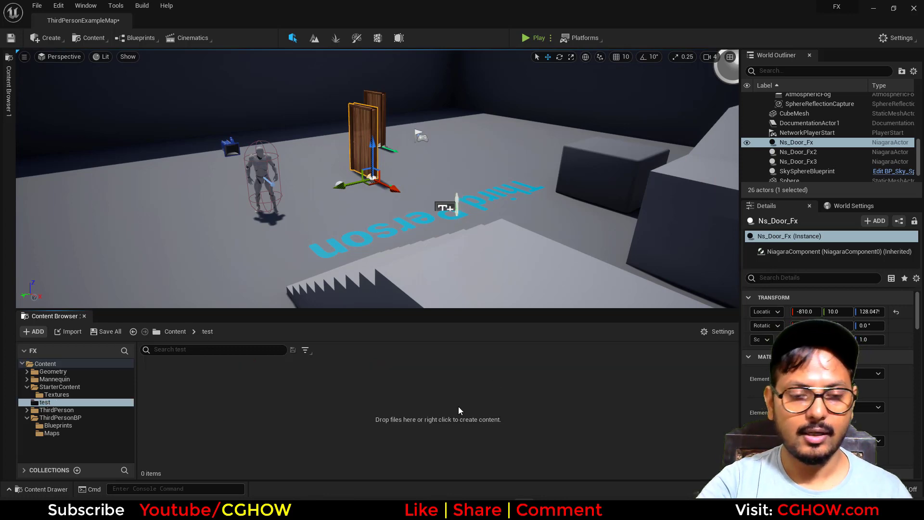
# - Create a Niagara system named fx_test from the Fountain emitter template and open it docked beside the level
pyautogui.rightClick(215, 443)
pyautogui.moveTo(255, 333)
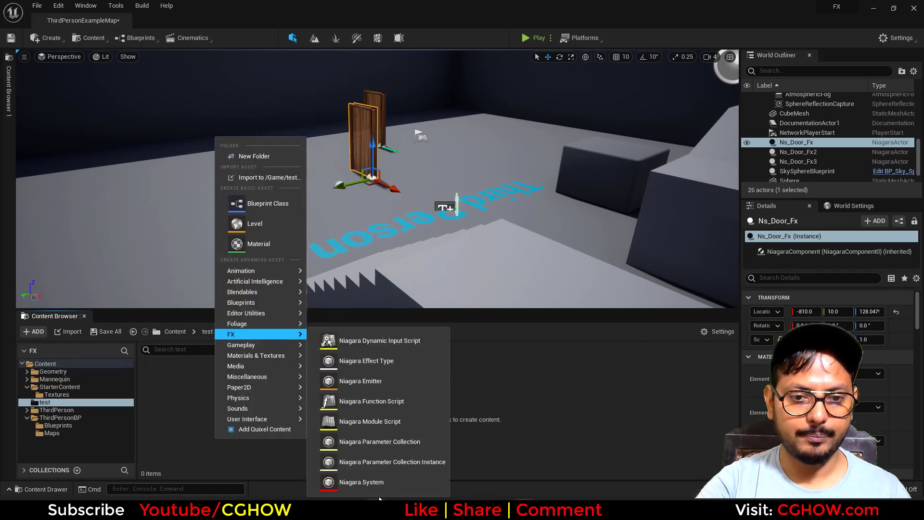
pyautogui.click(366, 482)
pyautogui.click(426, 381)
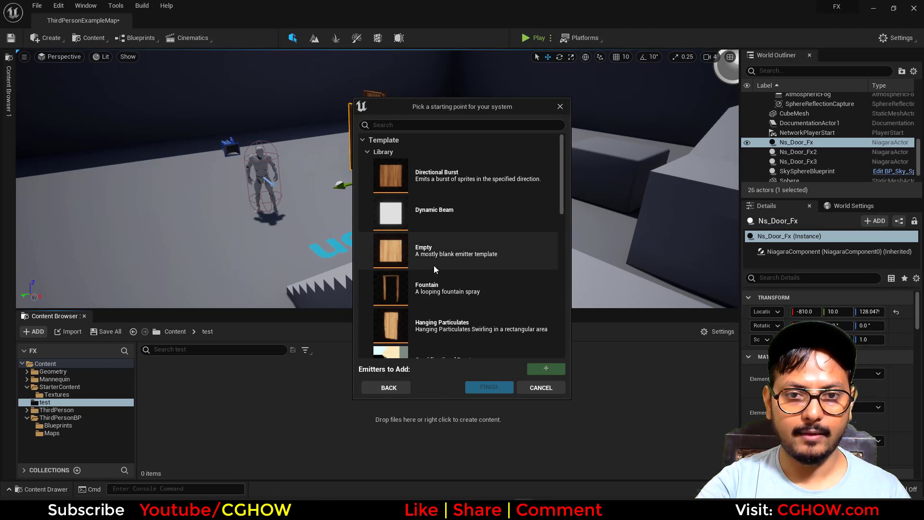
pyautogui.click(448, 288)
pyautogui.click(545, 369)
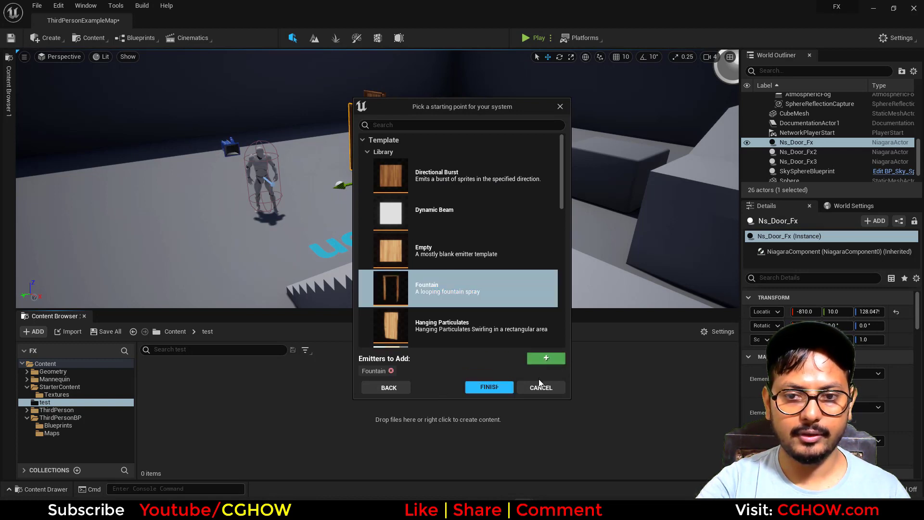
pyautogui.click(495, 388)
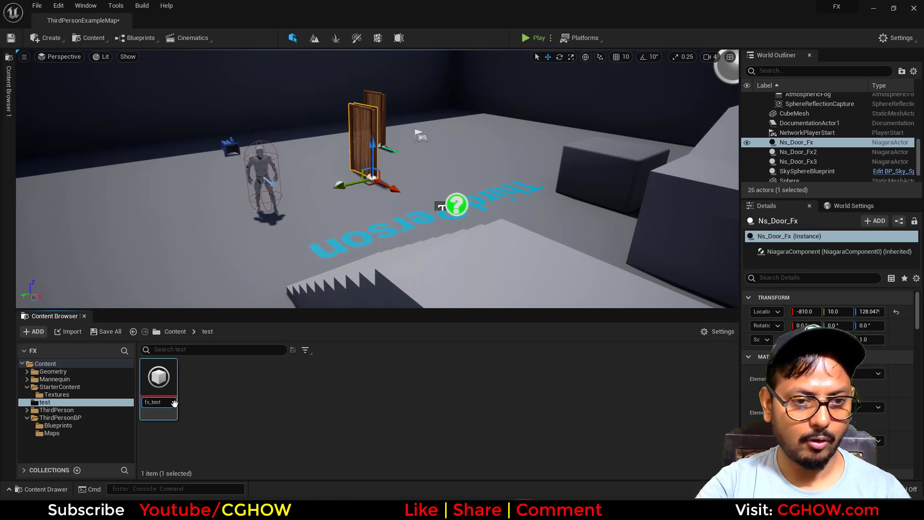
pyautogui.doubleClick(175, 403)
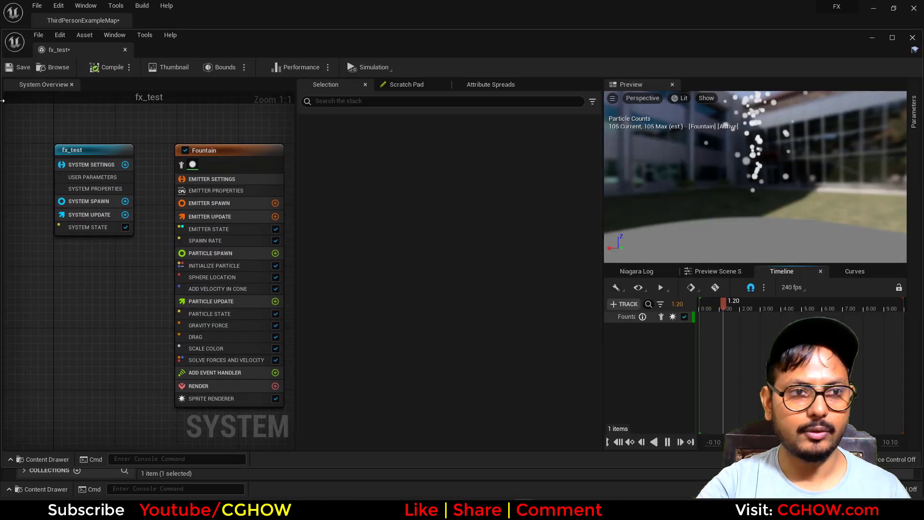
pyautogui.moveTo(58, 50); pyautogui.dragTo(154, 25)
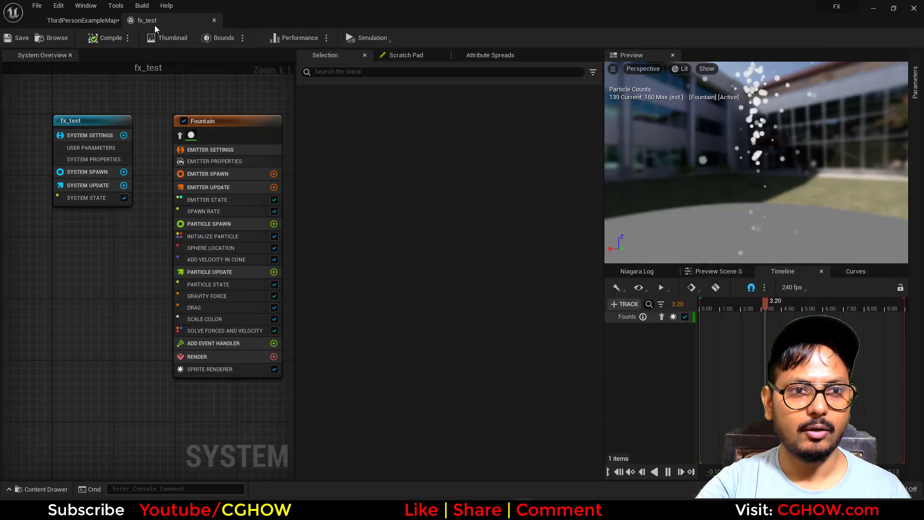
# - Delete the Fountain emitter's Spawn Rate module and set the Emitter State's Loop Behavior to Once
pyautogui.moveTo(138, 295); pyautogui.dragTo(93, 282, button='right')
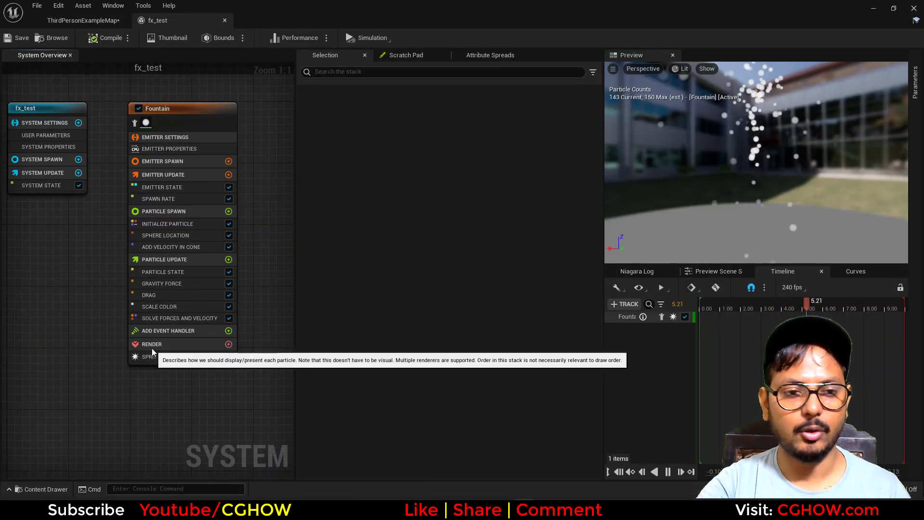
pyautogui.moveTo(113, 331); pyautogui.dragTo(70, 337, button='right')
pyautogui.click(144, 205)
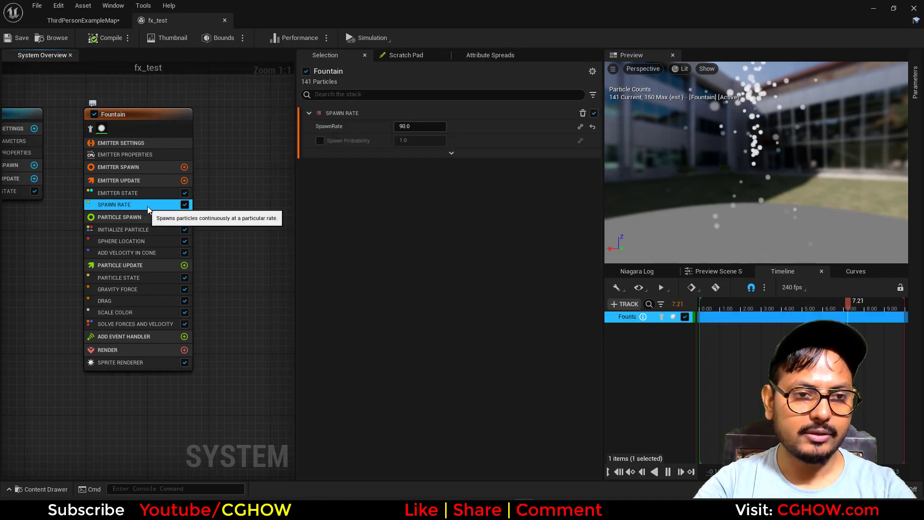
pyautogui.press('Delete')
pyautogui.click(146, 193)
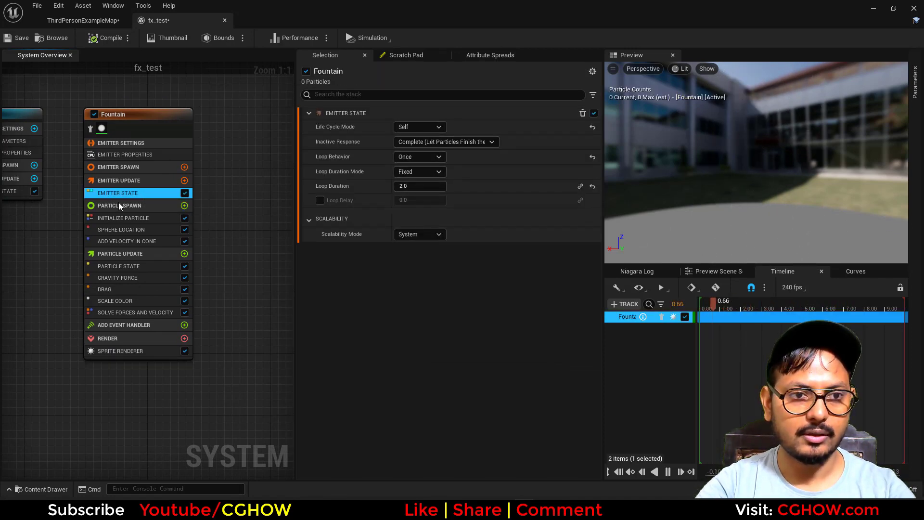
# - Add a Spawn Burst Instantaneous module to Emitter Update with a Spawn Count of 1
pyautogui.click(184, 181)
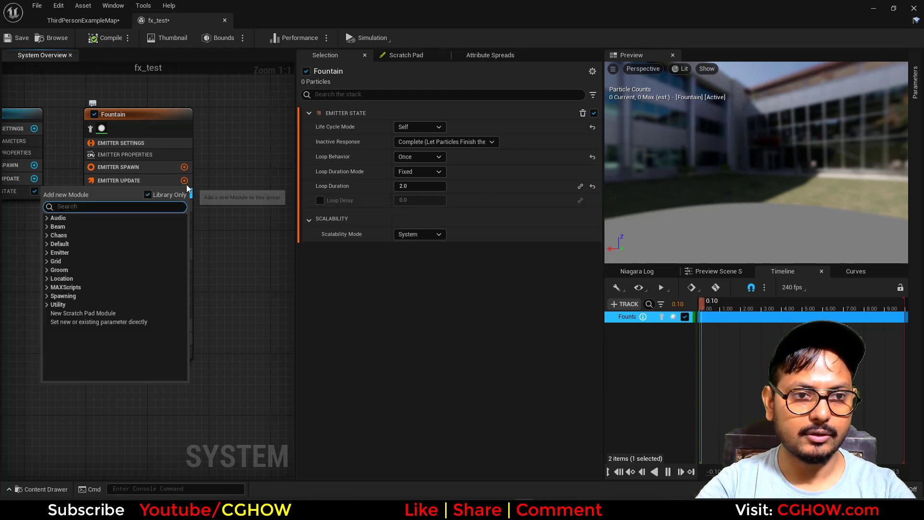
pyautogui.click(47, 295)
pyautogui.click(74, 308)
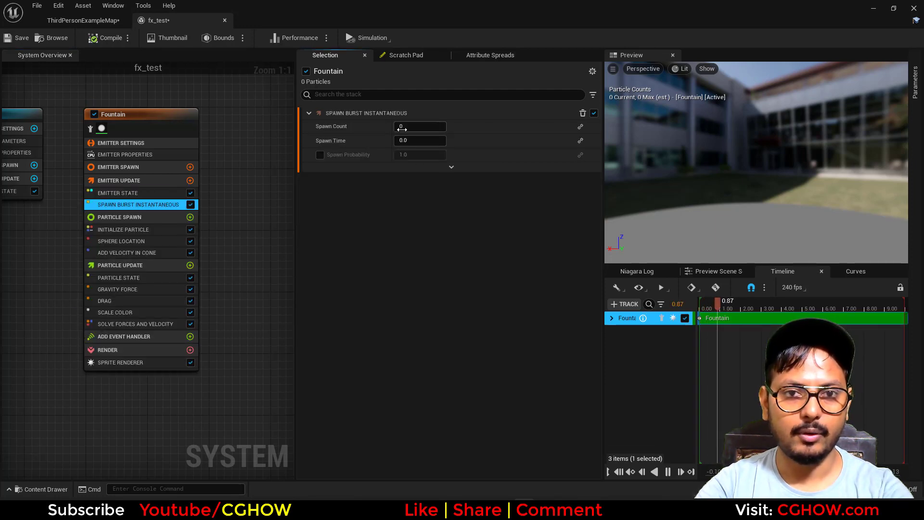
# - Delete the Sphere Location, Add Velocity in Cone and Gravity Force modules from the Fountain emitter
pyautogui.click(147, 241)
pyautogui.press('Delete')
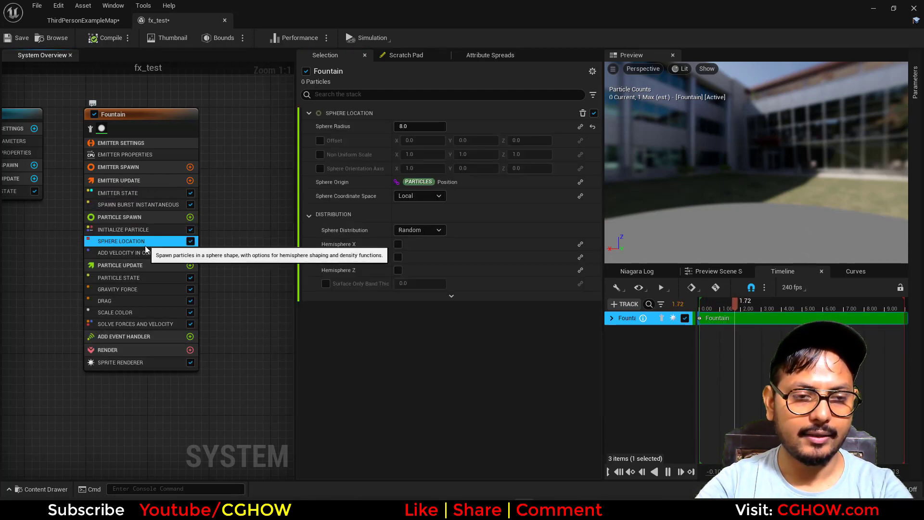
pyautogui.press('Delete')
pyautogui.click(126, 267)
pyautogui.press('Delete')
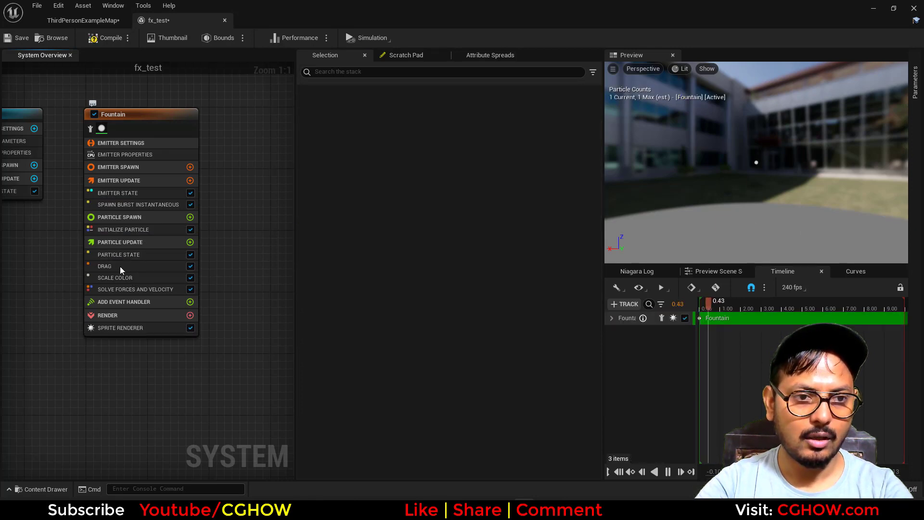
# - Turn off killing particles at the end of their lifetime in the Particle State module
pyautogui.click(120, 267)
pyautogui.click(133, 258)
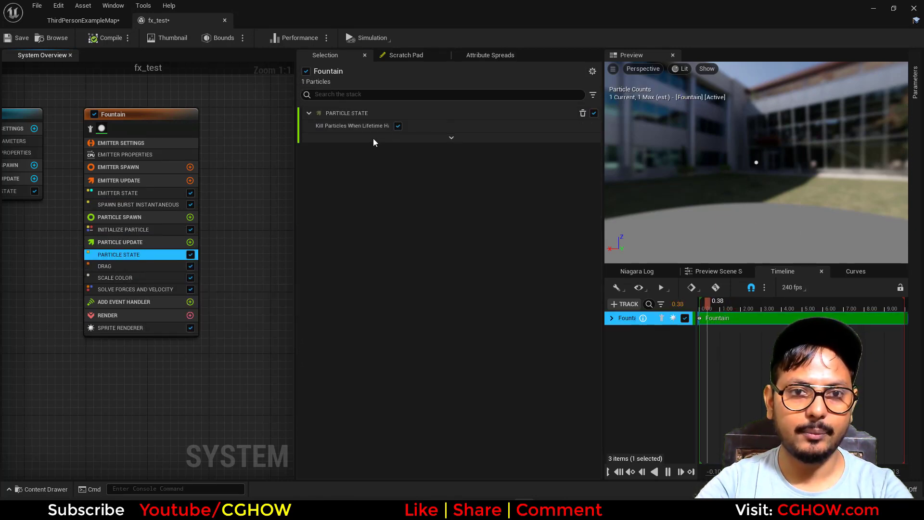
pyautogui.click(398, 127)
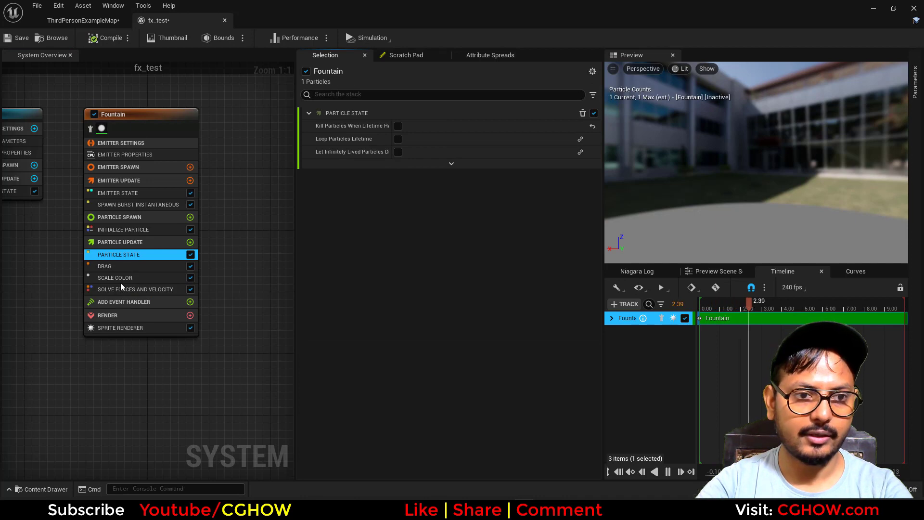
# - Delete the Drag and Scale Color modules from Particle Update
pyautogui.click(118, 267)
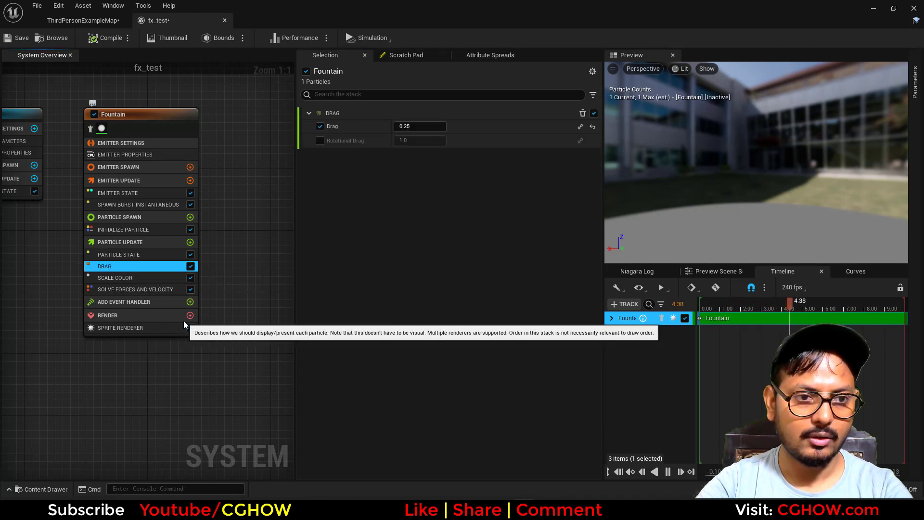
pyautogui.press('Delete')
pyautogui.click(120, 267)
pyautogui.press('Delete')
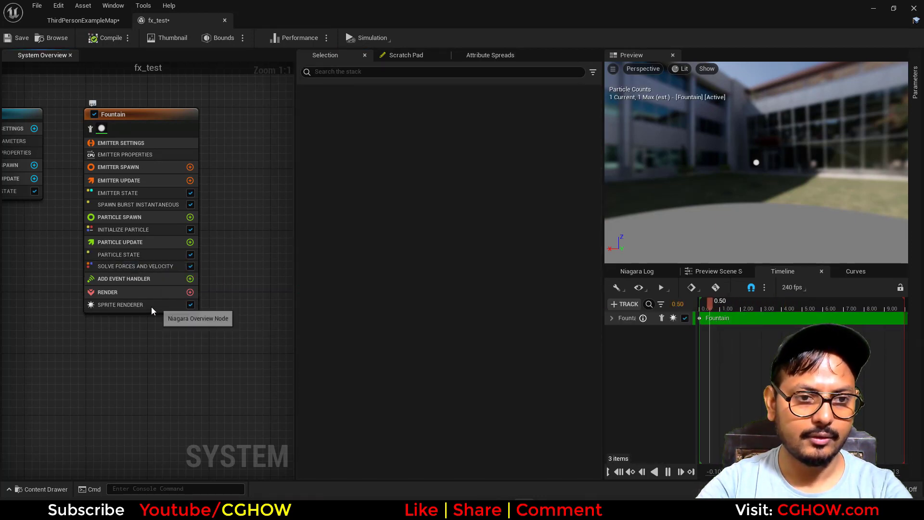
# - Replace the Fountain emitter's Sprite Renderer with a Mesh Renderer
pyautogui.click(190, 287)
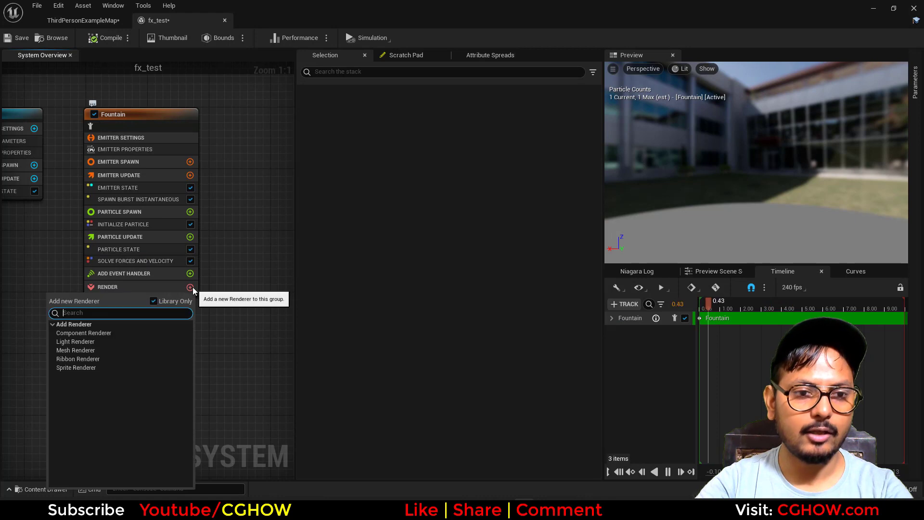
pyautogui.click(71, 353)
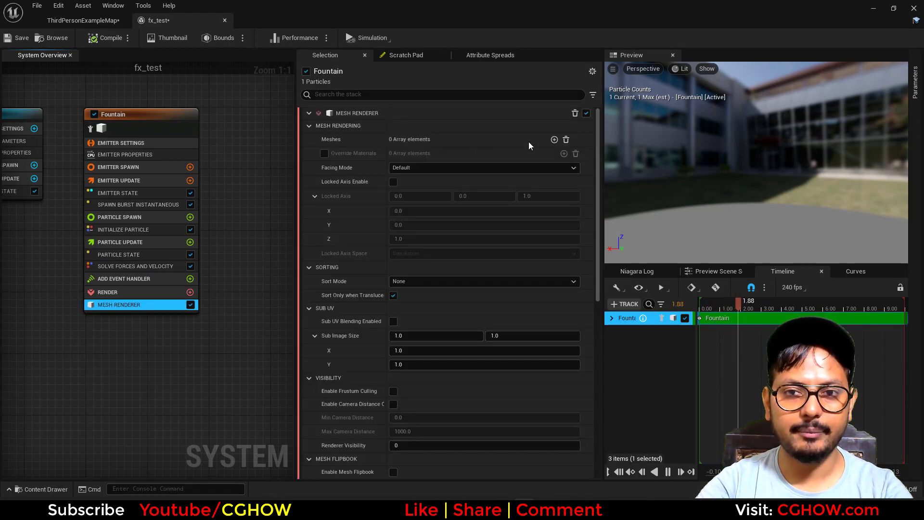
# - Add a mesh entry to the Mesh Renderer and assign the sm_door static mesh to it
pyautogui.click(554, 140)
pyautogui.click(430, 156)
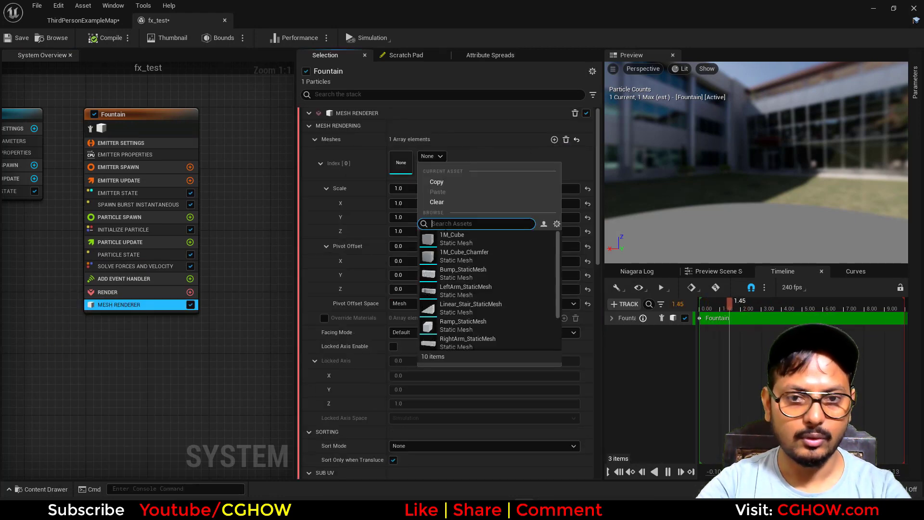
pyautogui.write('door')
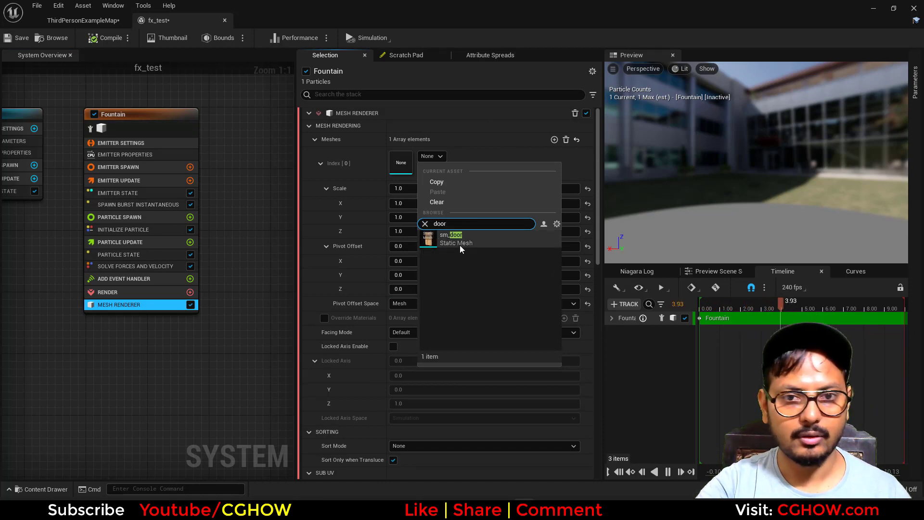
pyautogui.click(460, 244)
# - Open the sm_door mesh, show its pivot and examine where it sits on the door, then return to fx_test
pyautogui.doubleClick(404, 157)
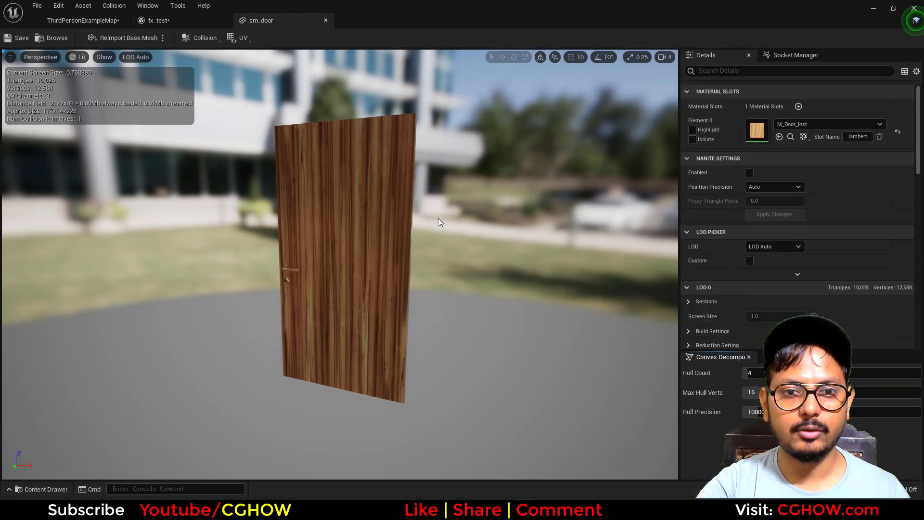
pyautogui.click(77, 56)
pyautogui.click(104, 56)
pyautogui.click(152, 155)
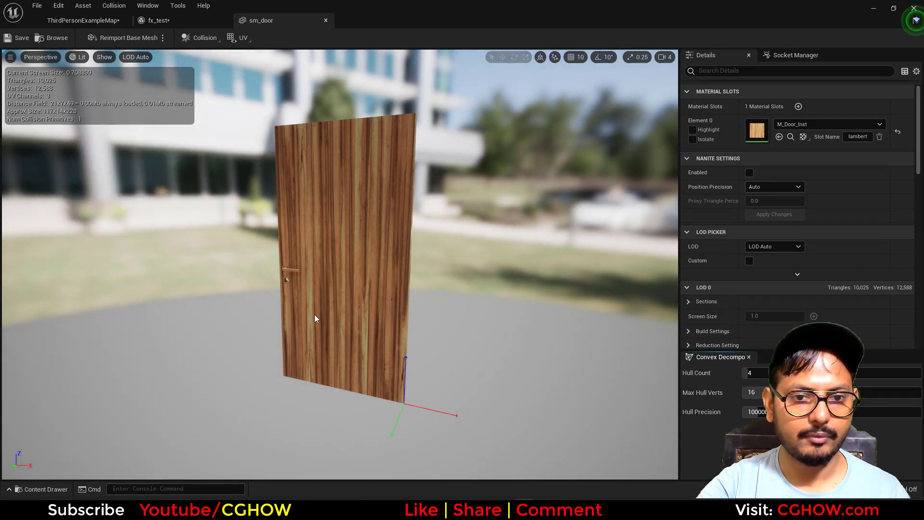
pyautogui.moveTo(403, 401)
pyautogui.mouseDown()
pyautogui.moveTo(386, 399)
pyautogui.moveTo(400, 398)
pyautogui.mouseUp()
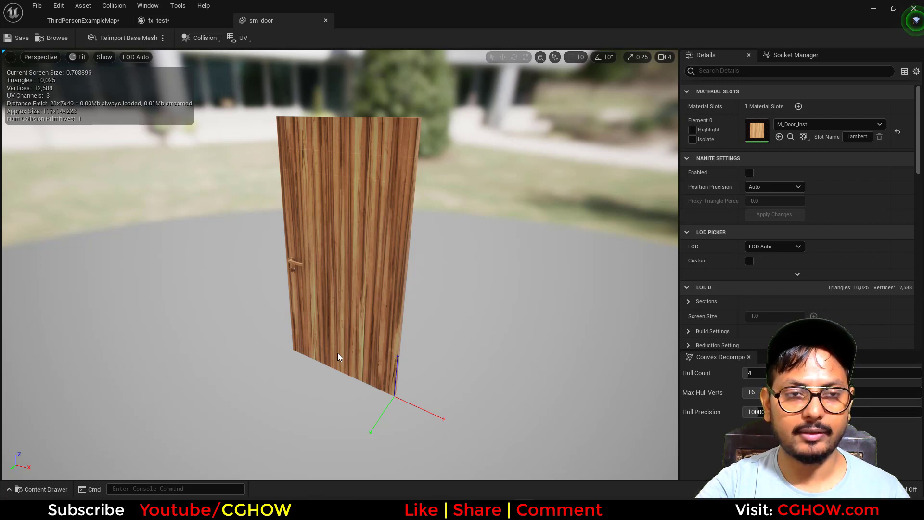
pyautogui.click(195, 23)
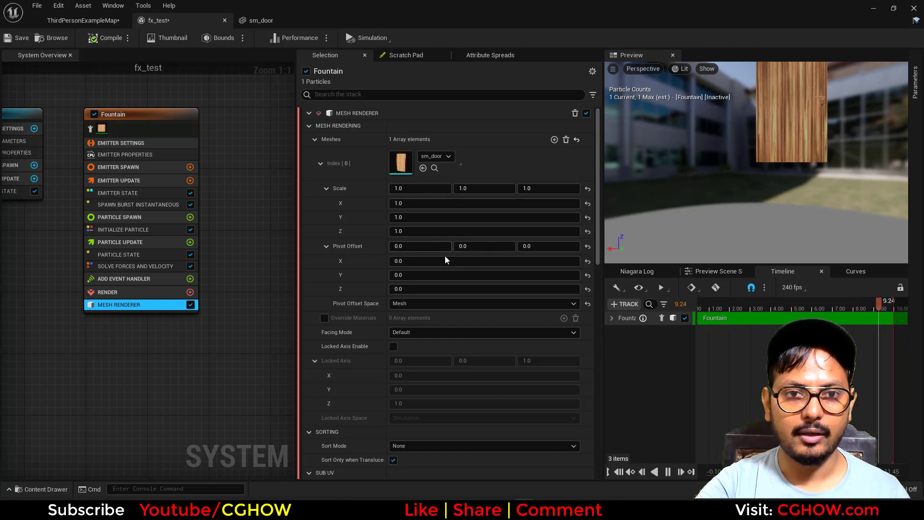
pyautogui.click(253, 22)
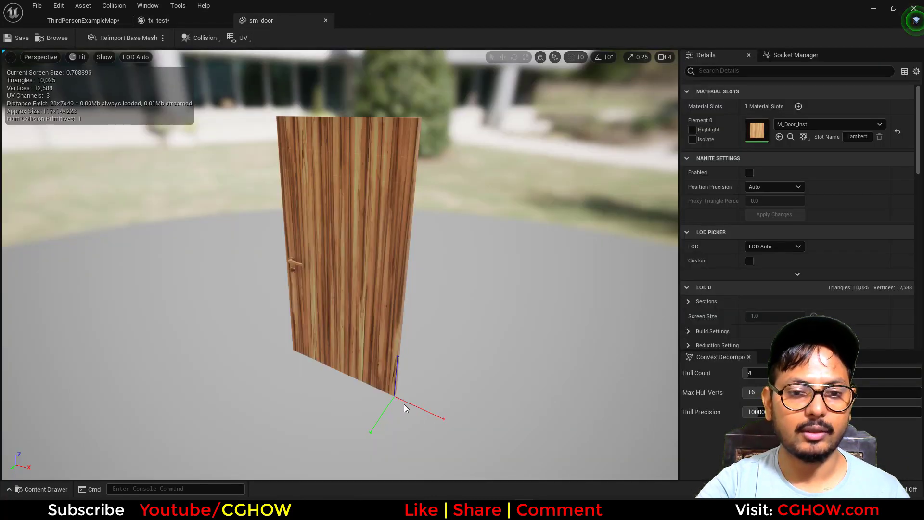
pyautogui.moveTo(404, 408); pyautogui.dragTo(395, 378)
pyautogui.click(201, 25)
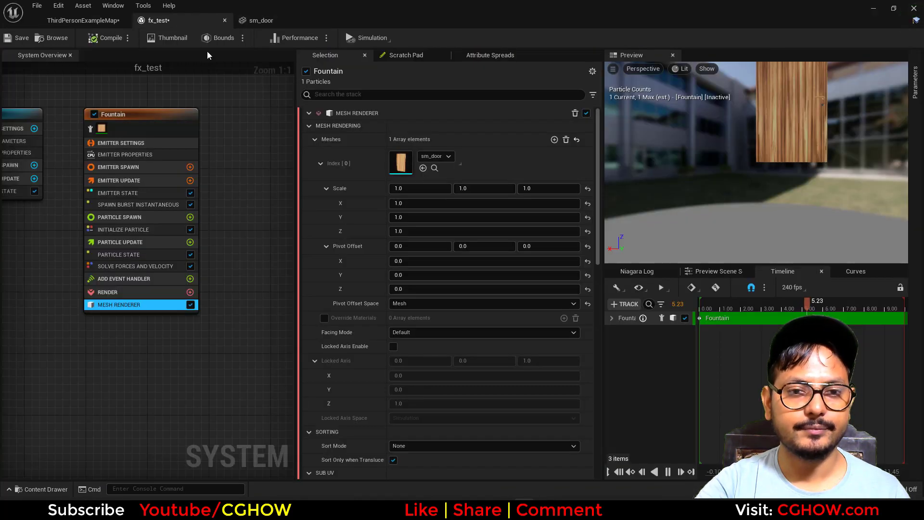
# - Rename the Fountain emitter as door
pyautogui.moveTo(264, 252); pyautogui.dragTo(234, 247, button='right')
pyautogui.scroll(-2, 816, 176)
pyautogui.moveTo(805, 129); pyautogui.dragTo(774, 199, button='middle')
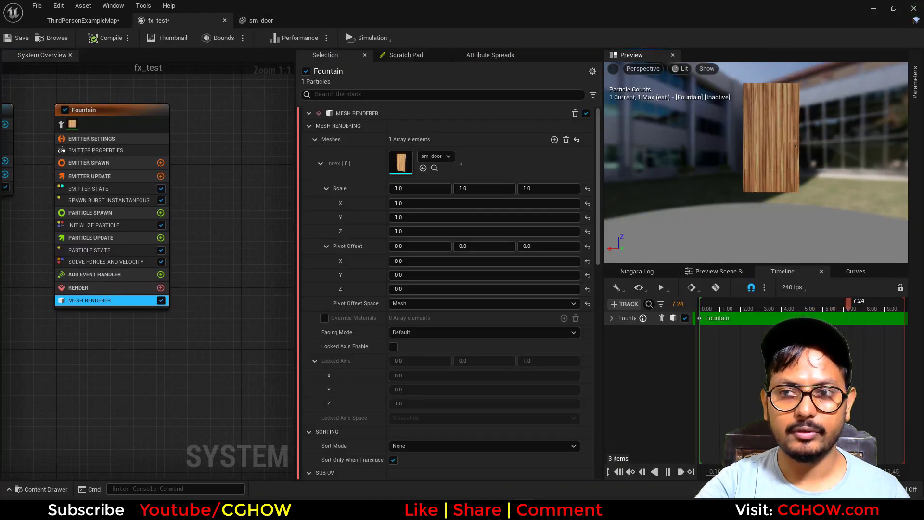
pyautogui.moveTo(775, 199); pyautogui.dragTo(702, 199)
pyautogui.doubleClick(87, 112)
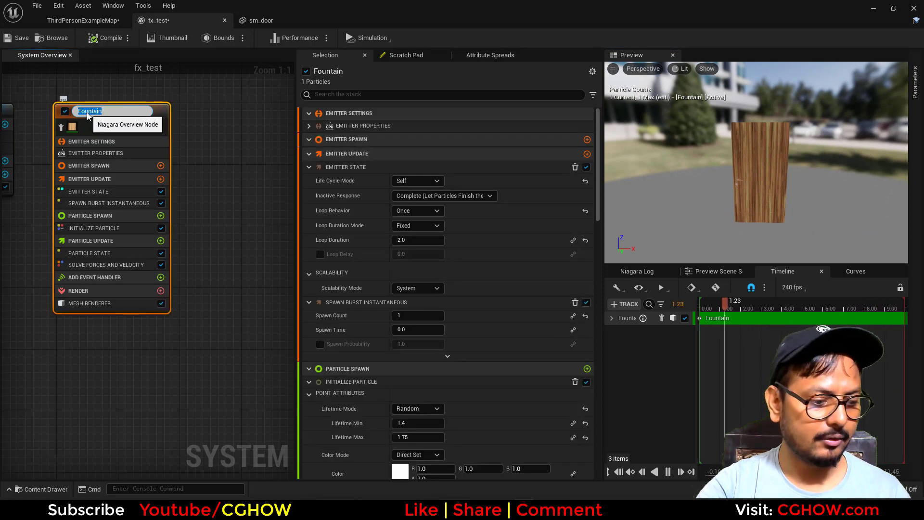
pyautogui.write('door')
pyautogui.press('Return')
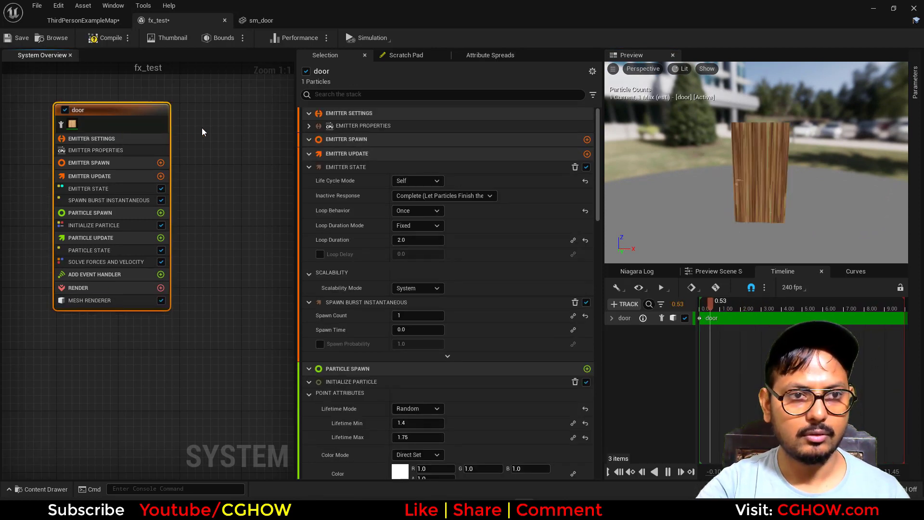
# - Duplicate the door emitter and place the copy beside the original in the system overview
pyautogui.click(192, 176)
pyautogui.click(155, 129)
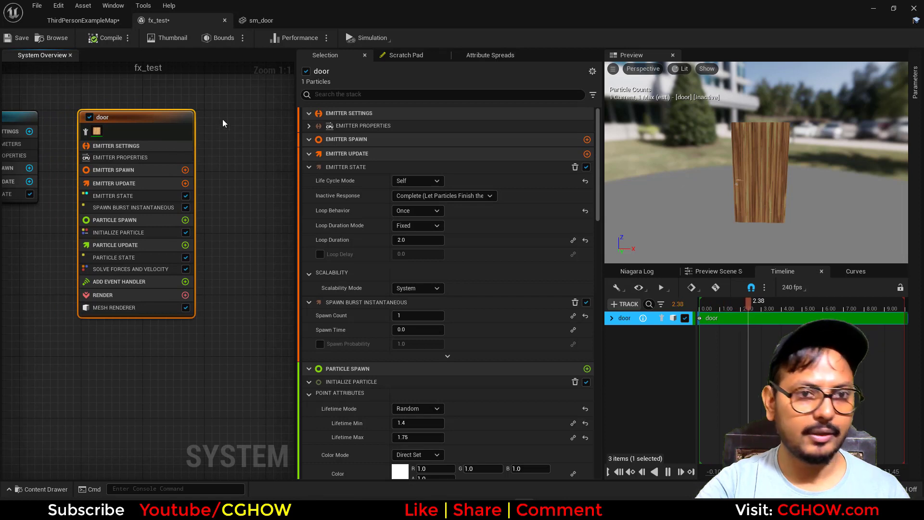
pyautogui.hotkey('ctrl', 'v')
pyautogui.moveTo(226, 102); pyautogui.dragTo(181, 146, button='right')
pyautogui.moveTo(188, 155); pyautogui.dragTo(195, 124)
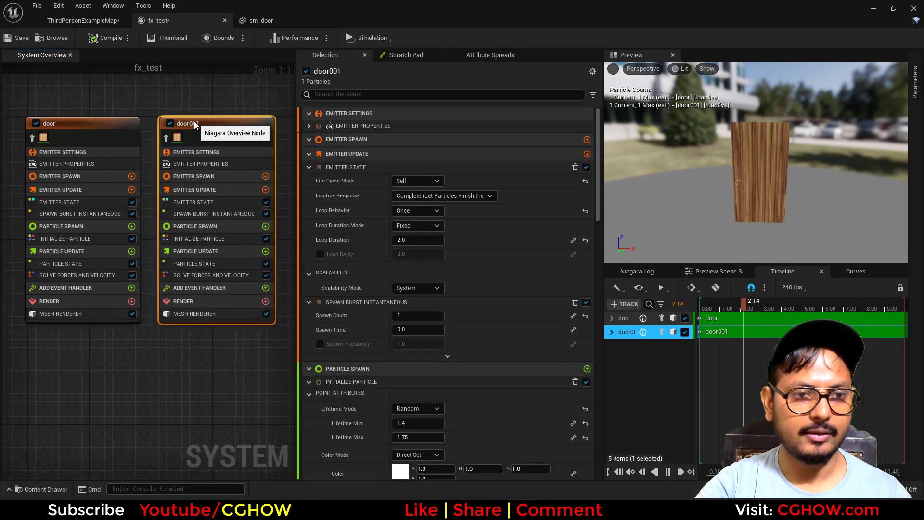
# - Rename the duplicated emitter as frame
pyautogui.doubleClick(194, 124)
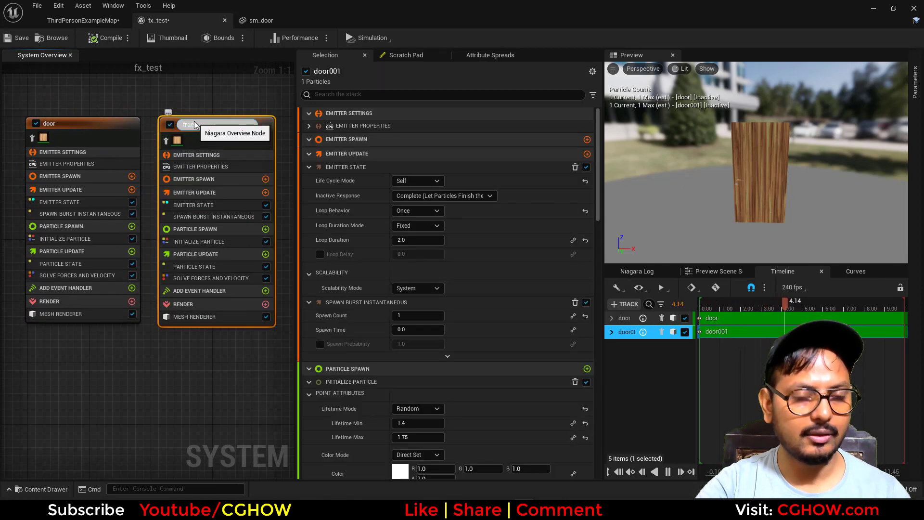
pyautogui.write('frae')
pyautogui.press('Return')
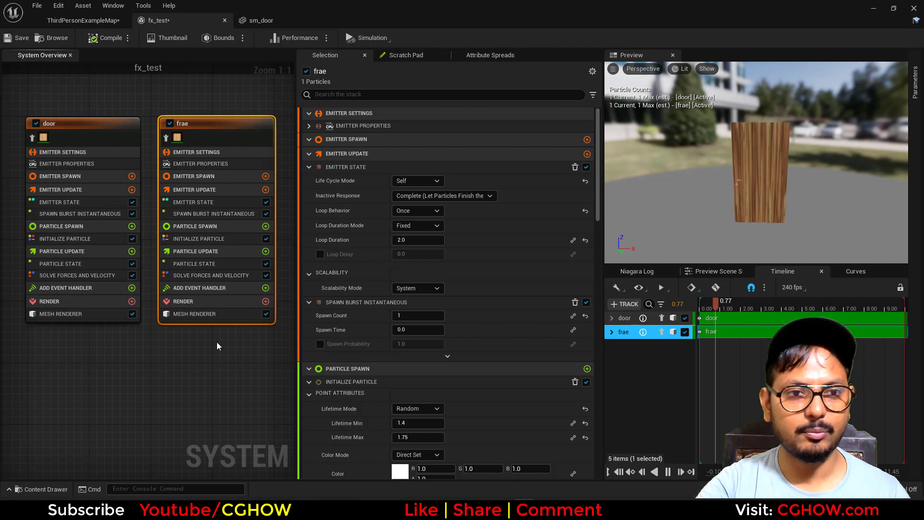
pyautogui.doubleClick(199, 124)
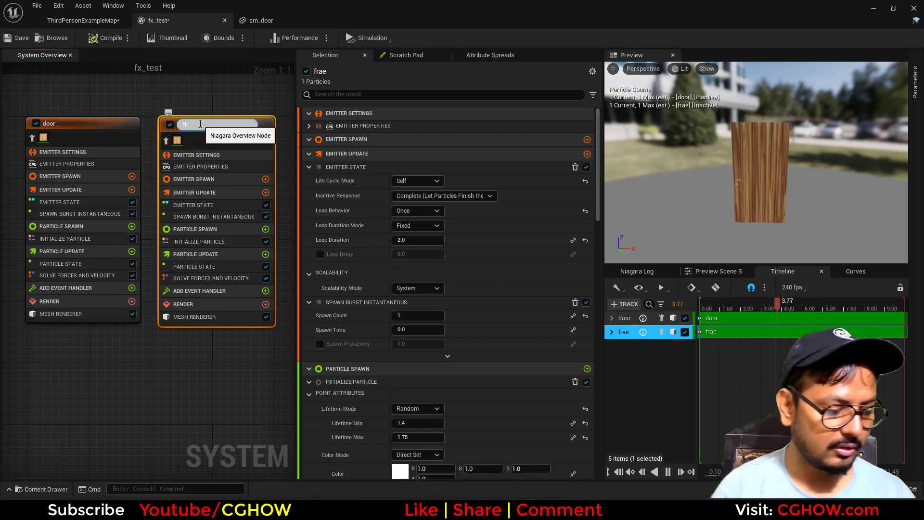
pyautogui.write('frame')
pyautogui.press('Return')
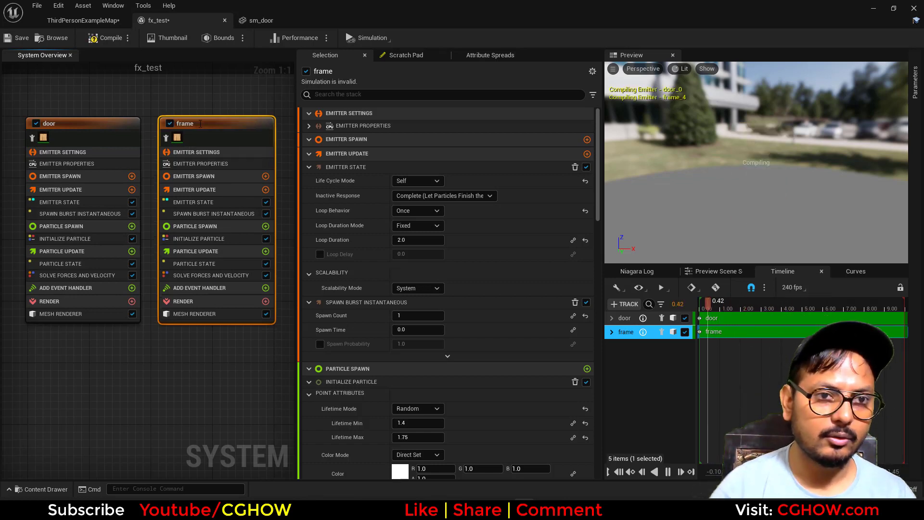
# - Replace the mesh in the frame emitter's Mesh Renderer with the sm_frame static mesh
pyautogui.click(215, 318)
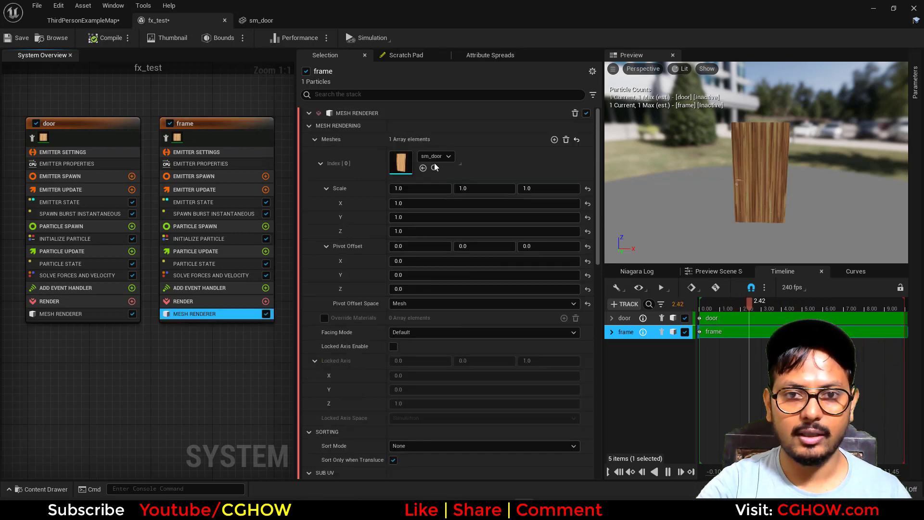
pyautogui.click(437, 156)
pyautogui.write('fra')
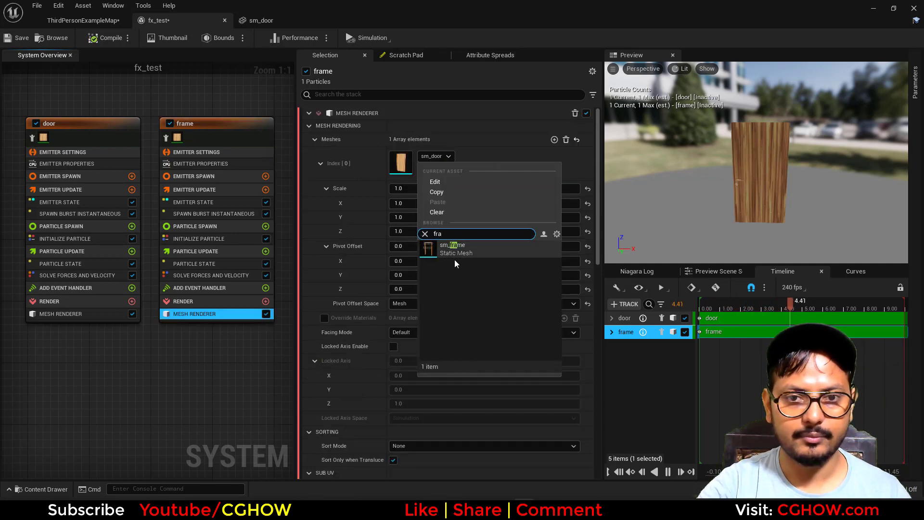
pyautogui.click(455, 253)
# - Open the sm_frame mesh, show its pivot and examine its position, then check the combined door and frame in the fx_test preview
pyautogui.doubleClick(401, 163)
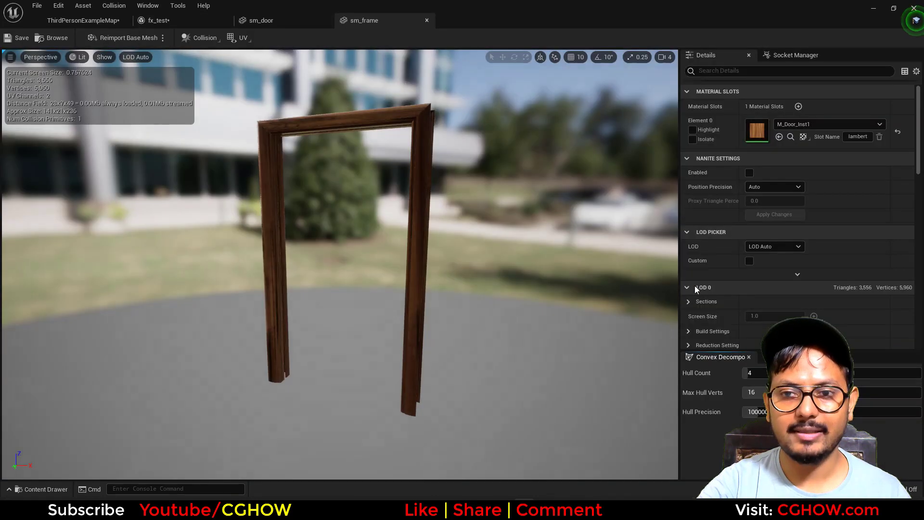
pyautogui.click(77, 56)
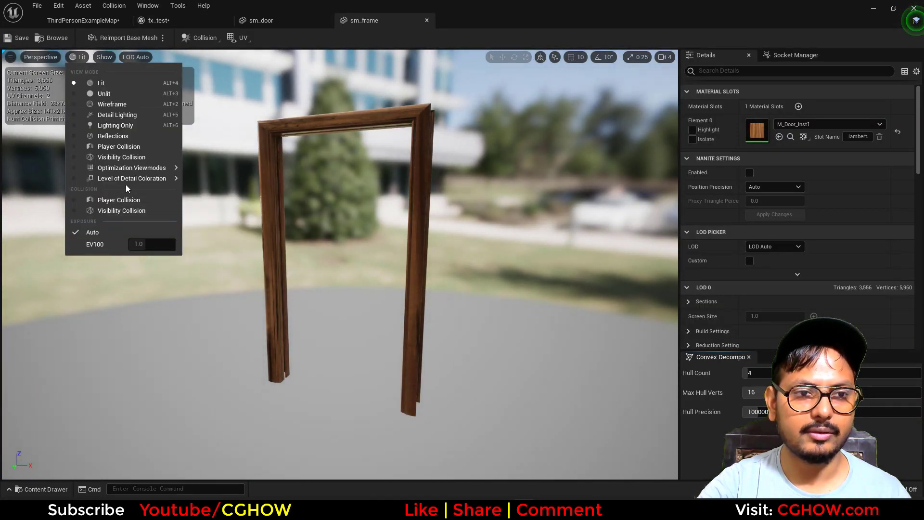
pyautogui.click(105, 57)
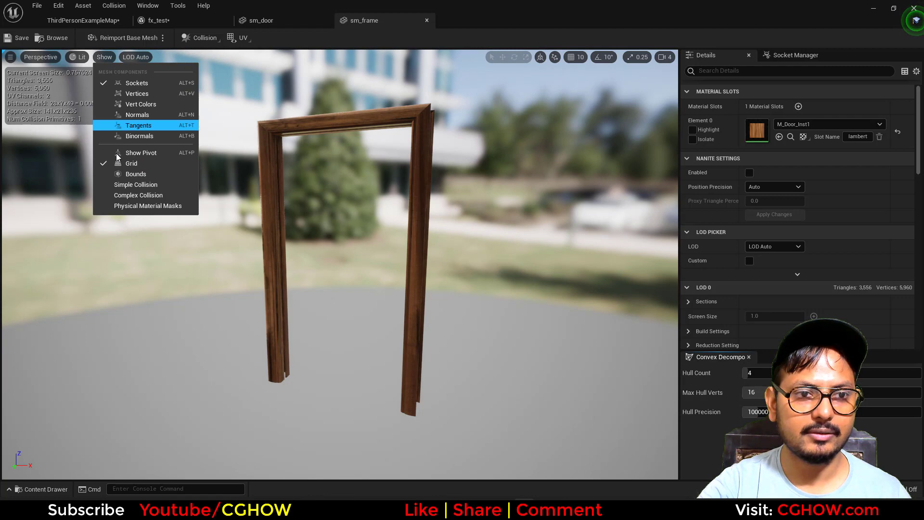
pyautogui.click(151, 155)
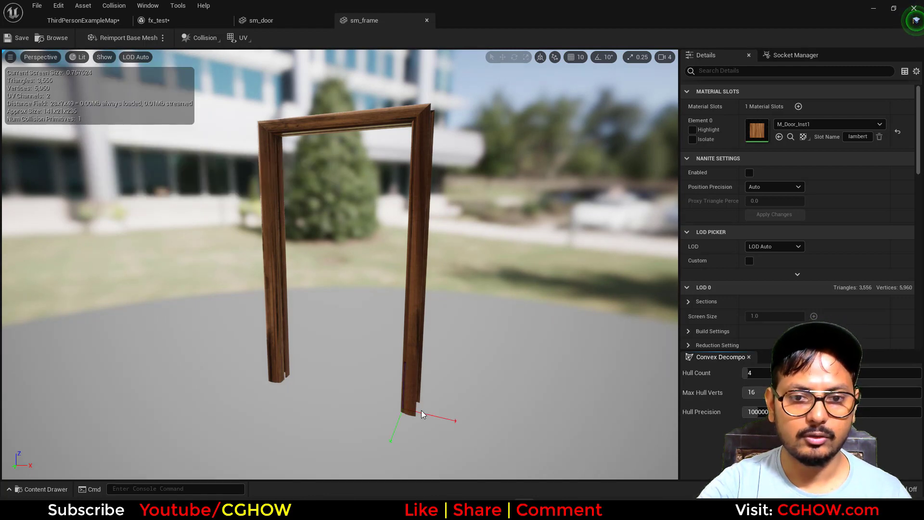
pyautogui.moveTo(418, 420); pyautogui.dragTo(372, 400)
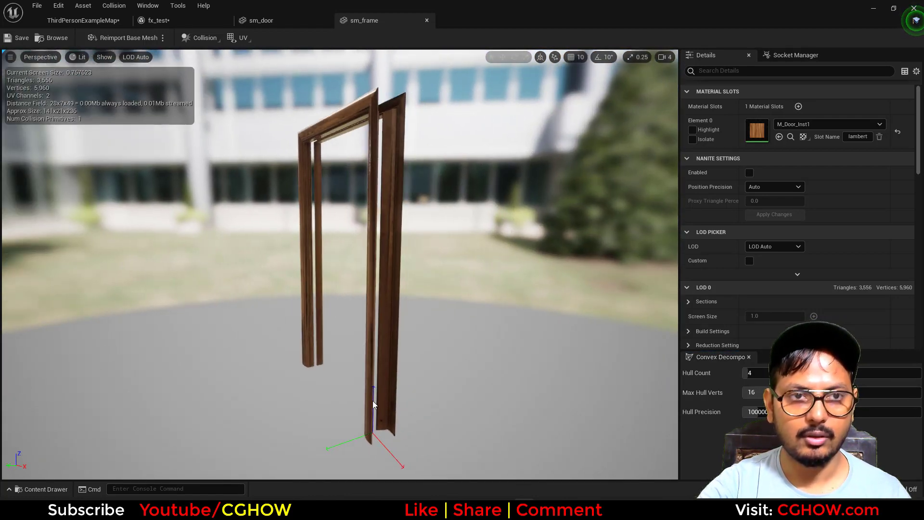
pyautogui.click(427, 21)
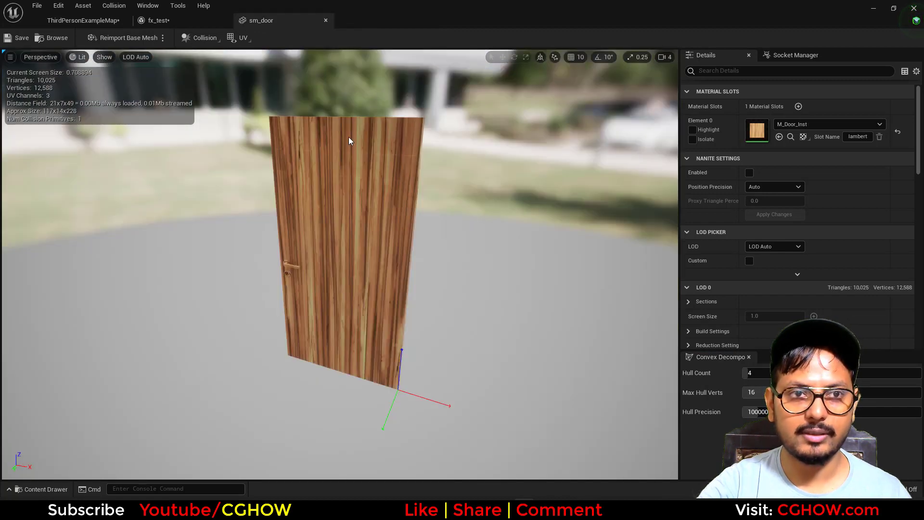
pyautogui.click(192, 24)
pyautogui.moveTo(755, 163); pyautogui.dragTo(841, 179)
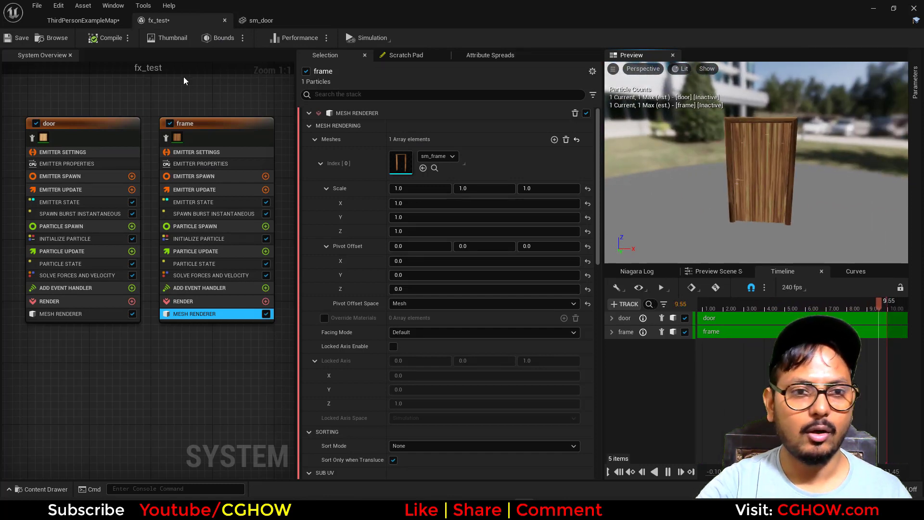
# - Move the frame emitter farther from the door emitter and add a Sprite Renderer to the door emitter
pyautogui.moveTo(207, 127); pyautogui.dragTo(281, 134)
pyautogui.moveTo(125, 150); pyautogui.dragTo(293, 152, button='right')
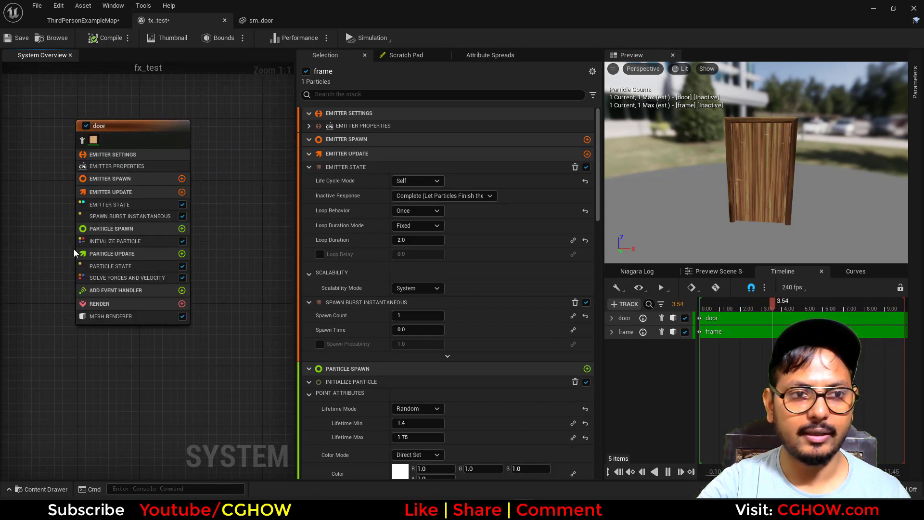
pyautogui.moveTo(66, 251); pyautogui.dragTo(103, 244, button='right')
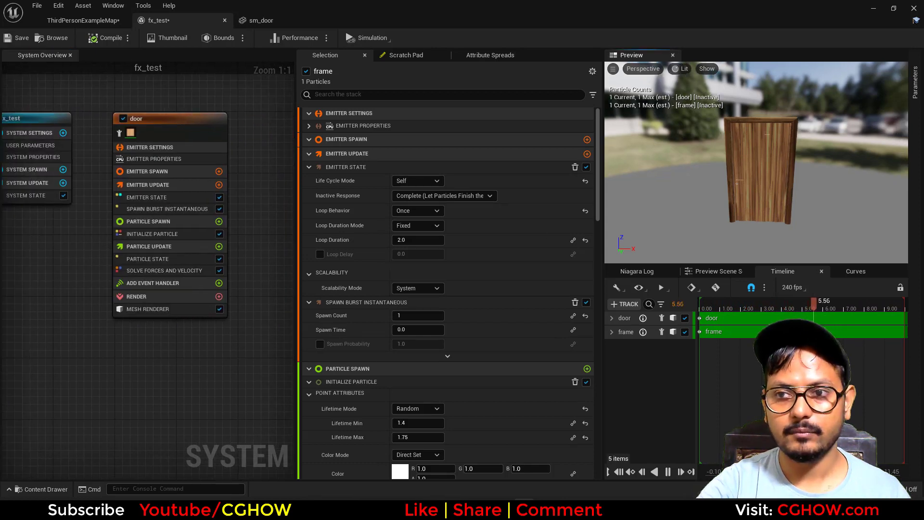
pyautogui.click(219, 297)
pyautogui.click(247, 171)
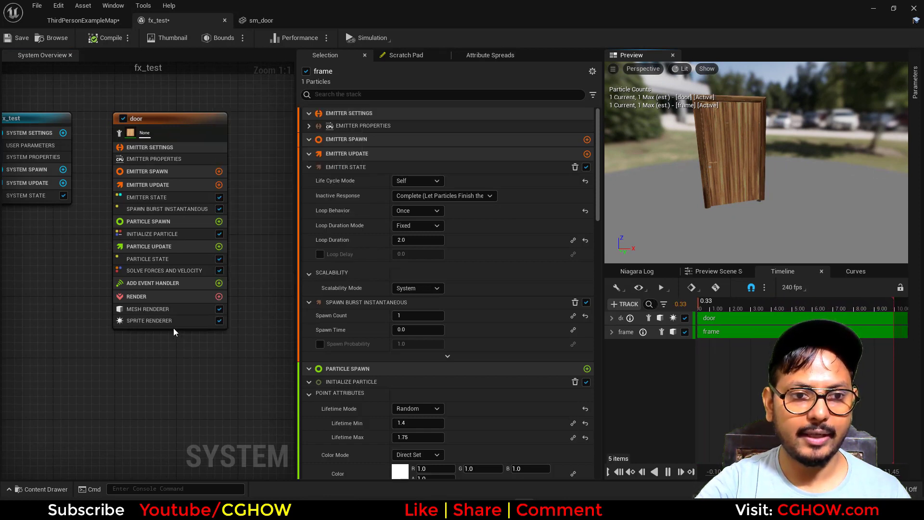
# - Assign the m_color material to the door emitter's Sprite Renderer
pyautogui.click(168, 320)
pyautogui.click(452, 143)
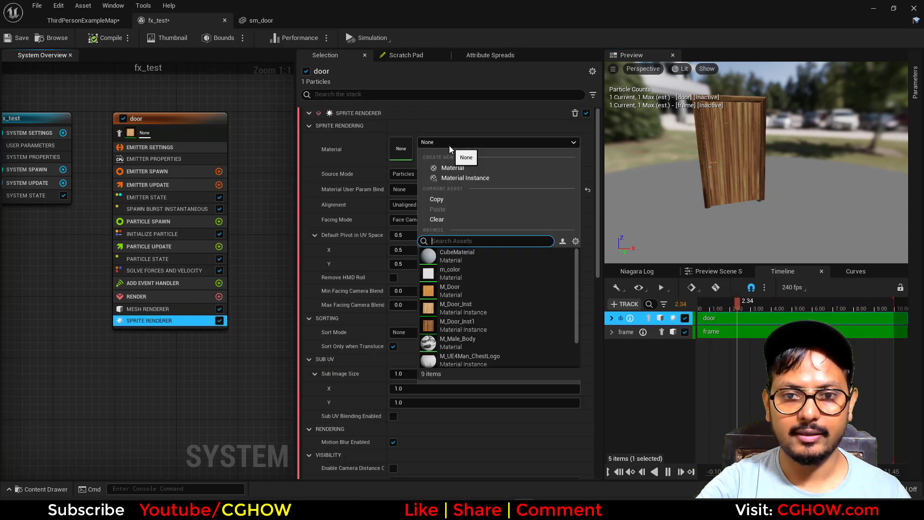
pyautogui.click(462, 288)
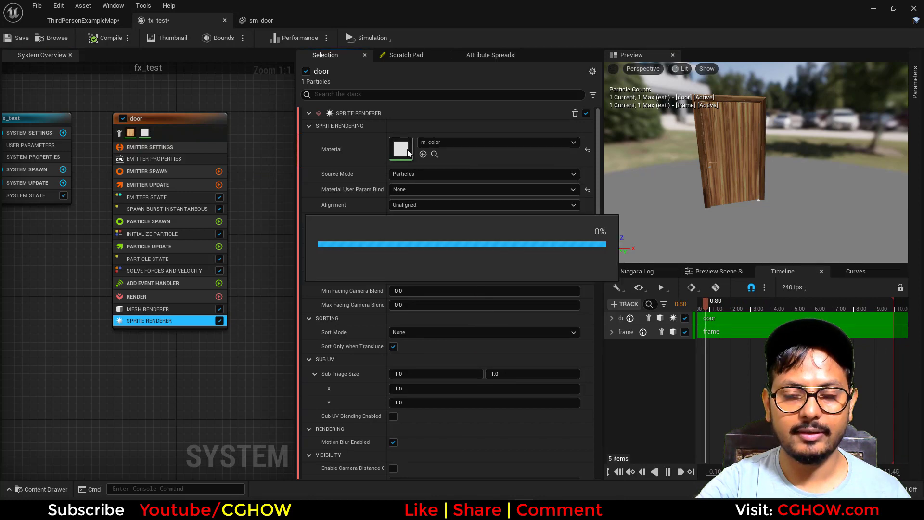
# - Look at the m_color material, and close both its editor and the sm_door editor
pyautogui.doubleClick(393, 153)
pyautogui.middleClick(390, 27)
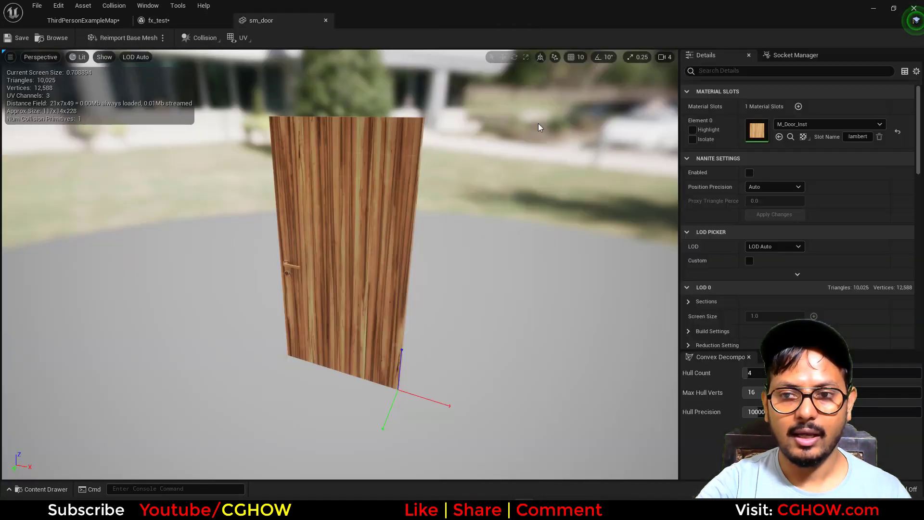
pyautogui.middleClick(284, 20)
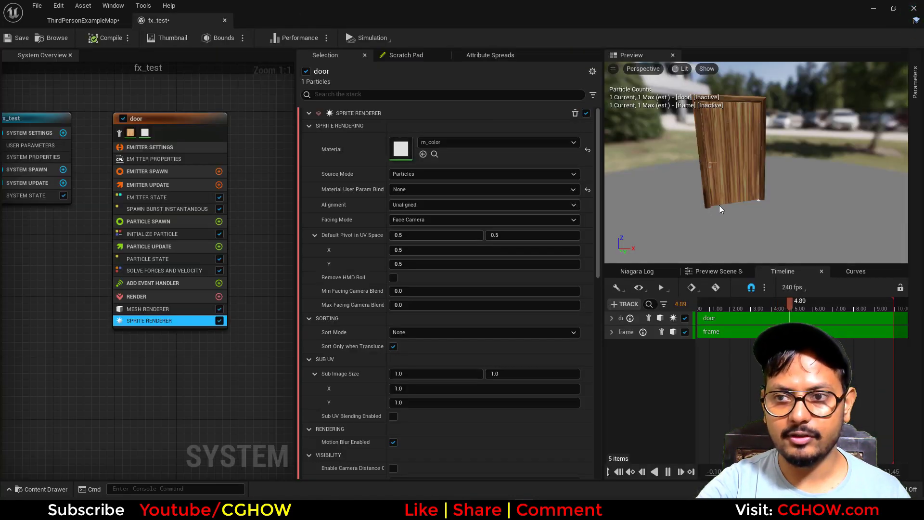
# - Examine the sprite at the door's lower hinge corner in the preview up close
pyautogui.moveTo(719, 209); pyautogui.dragTo(697, 209)
pyautogui.scroll(3, 728, 212)
pyautogui.moveTo(728, 212); pyautogui.dragTo(693, 163, button='middle')
pyautogui.moveTo(728, 212); pyautogui.dragTo(728, 241, button='right')
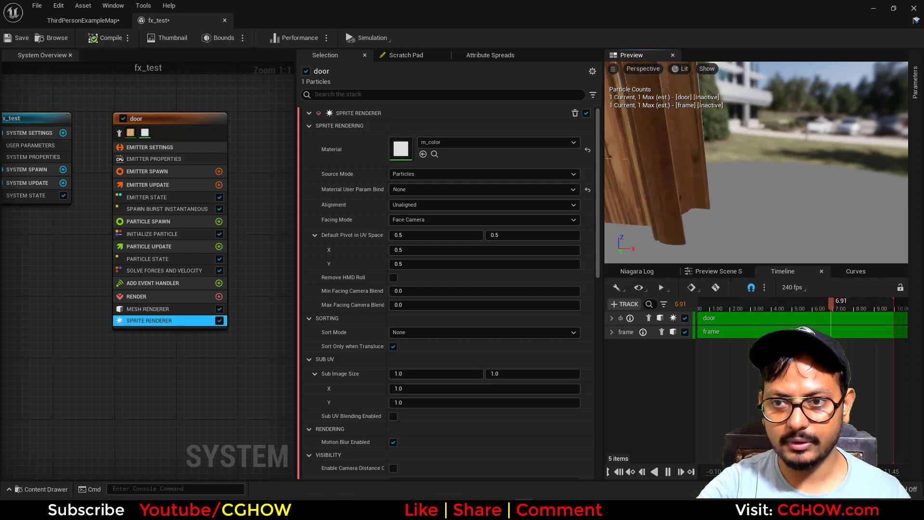
pyautogui.moveTo(726, 220); pyautogui.dragTo(719, 219)
pyautogui.moveTo(720, 219); pyautogui.dragTo(750, 183, button='middle')
pyautogui.moveTo(710, 229); pyautogui.dragTo(736, 226)
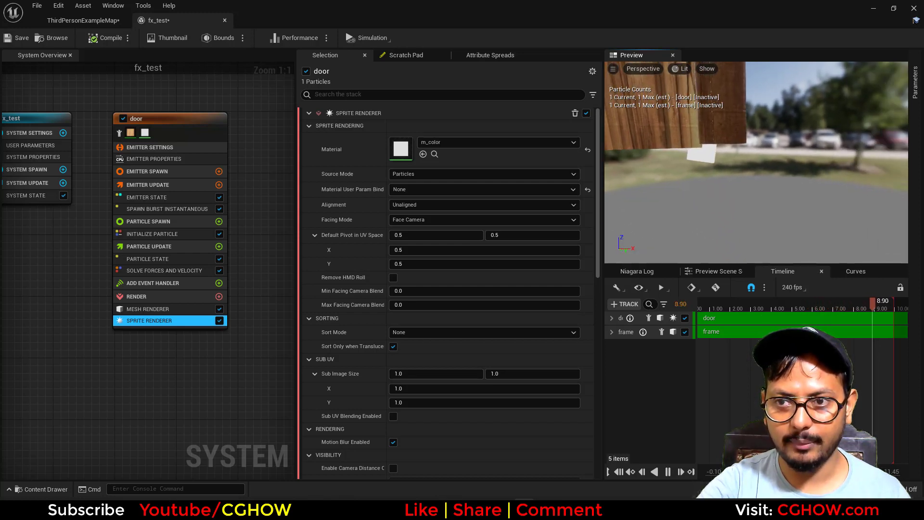
# - Set the door emitter's initial particle color to red 100 and green 0
pyautogui.click(154, 234)
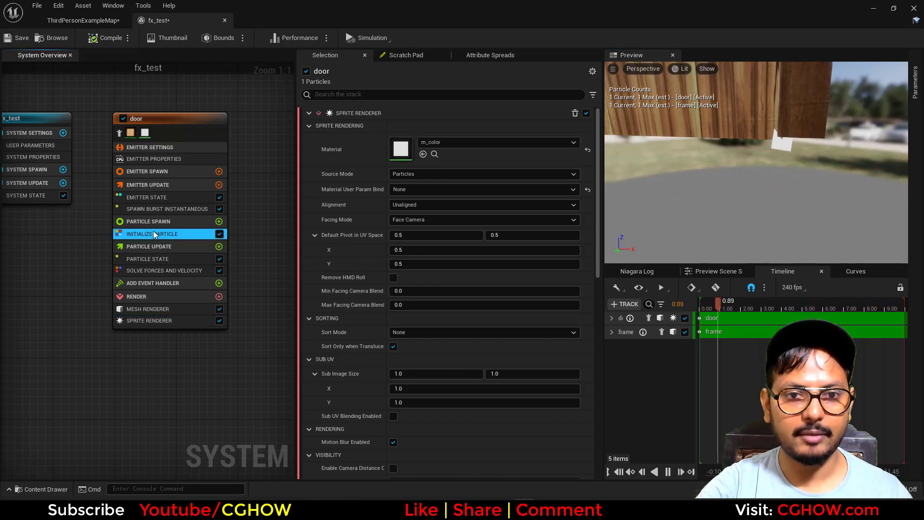
pyautogui.click(435, 201)
pyautogui.write('100')
pyautogui.press('Tab')
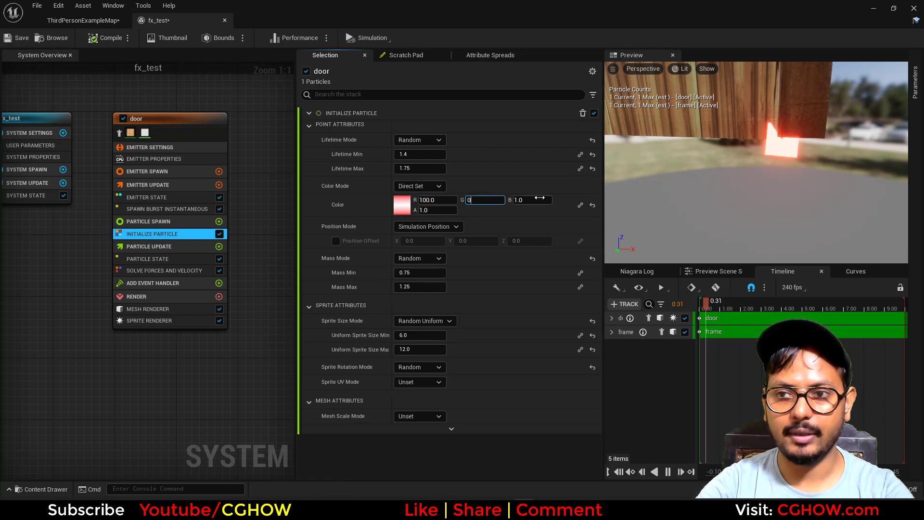
pyautogui.write('0')
pyautogui.press('Return')
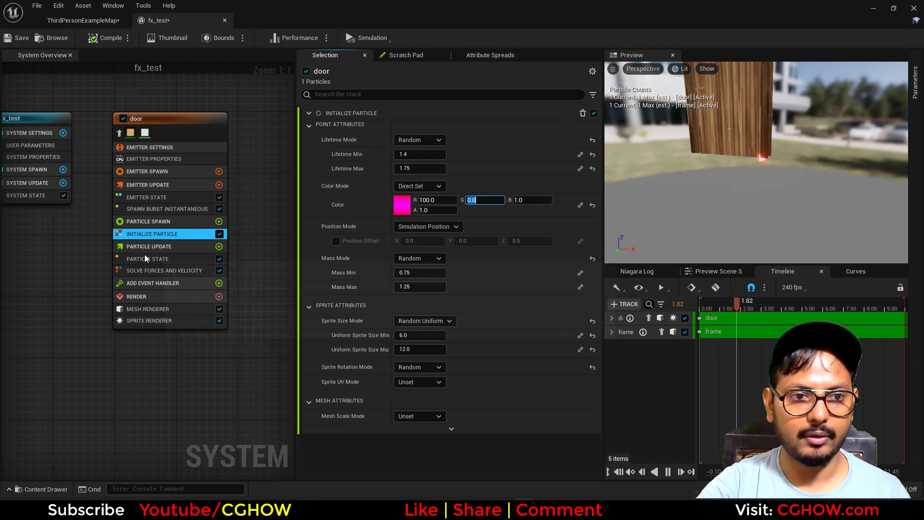
# - Change the door emitter's sprite size mode to Uniform with a sprite size of 50
pyautogui.click(409, 321)
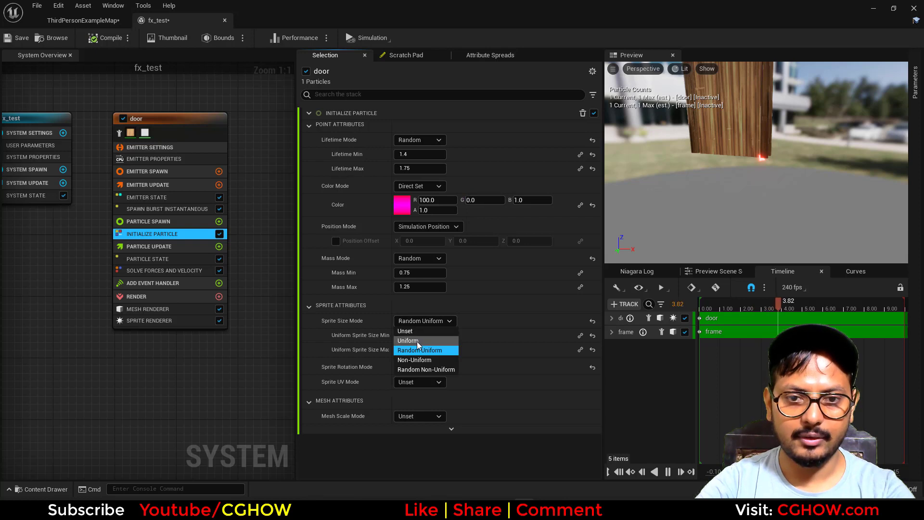
pyautogui.click(416, 341)
pyautogui.click(420, 336)
pyautogui.write('50')
pyautogui.press('Return')
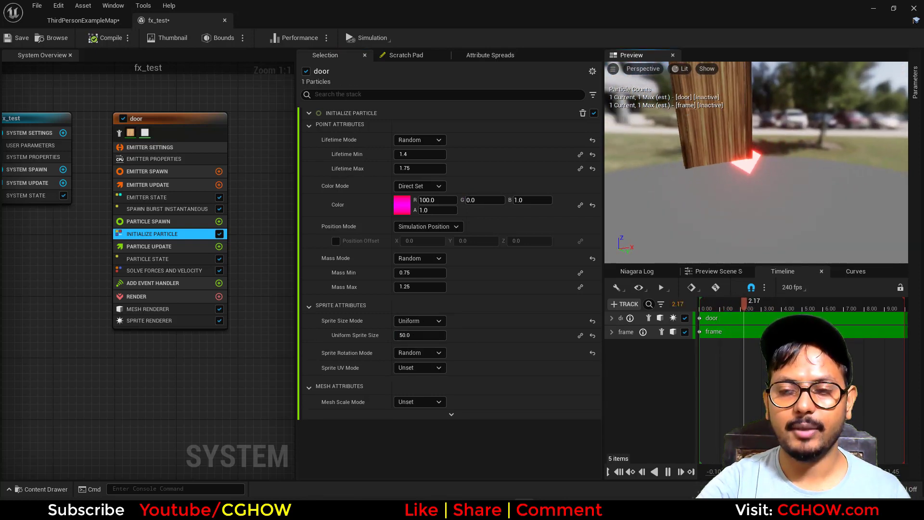
pyautogui.moveTo(750, 225); pyautogui.dragTo(729, 212)
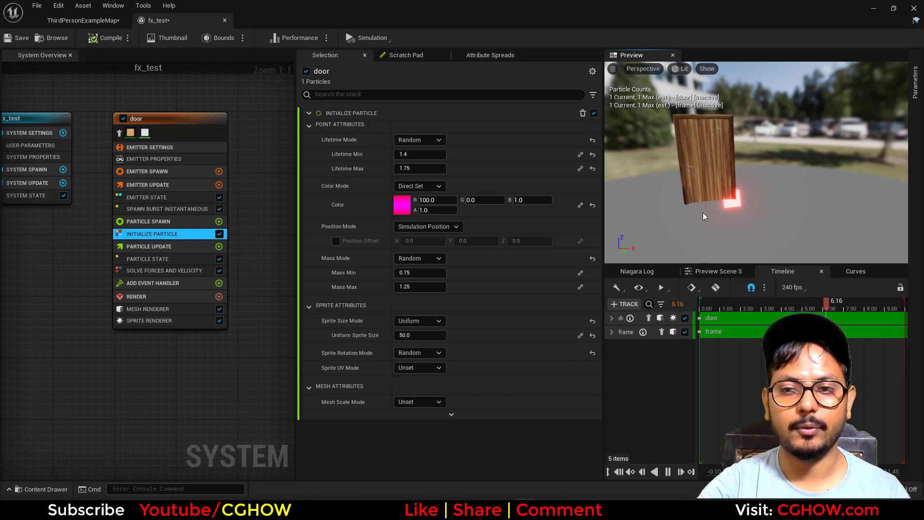
# - Add a Color module to the door emitter's Particle Update and drive its color with Lerp Linear Colors
pyautogui.moveTo(81, 335); pyautogui.dragTo(68, 326, button='right')
pyautogui.moveTo(50, 288); pyautogui.dragTo(72, 302, button='right')
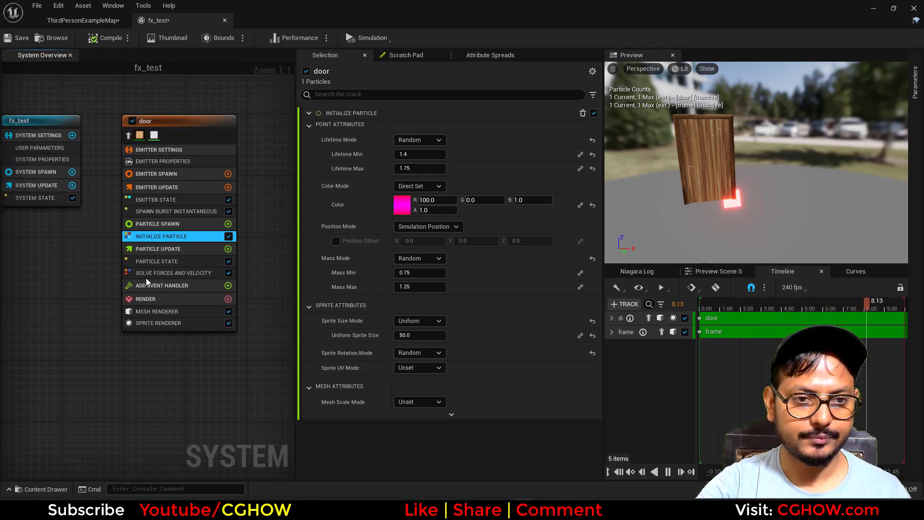
pyautogui.click(228, 249)
pyautogui.write('colo')
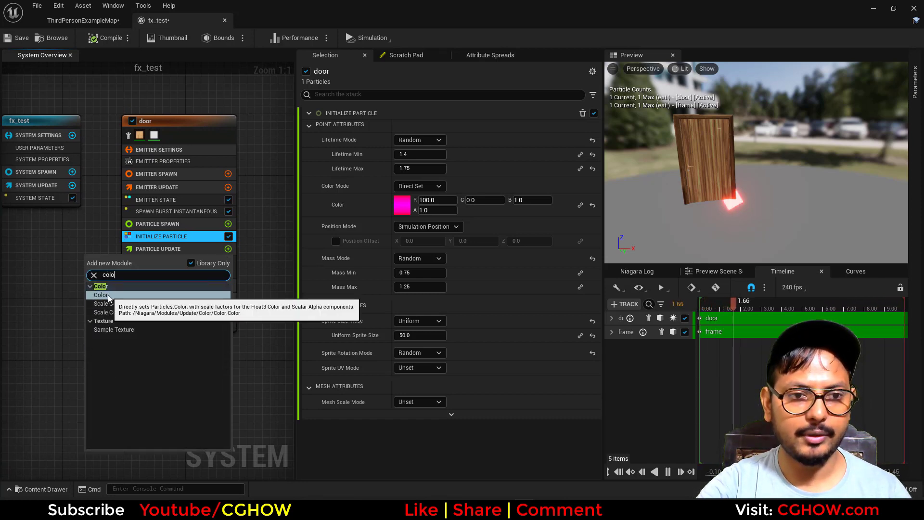
pyautogui.click(101, 321)
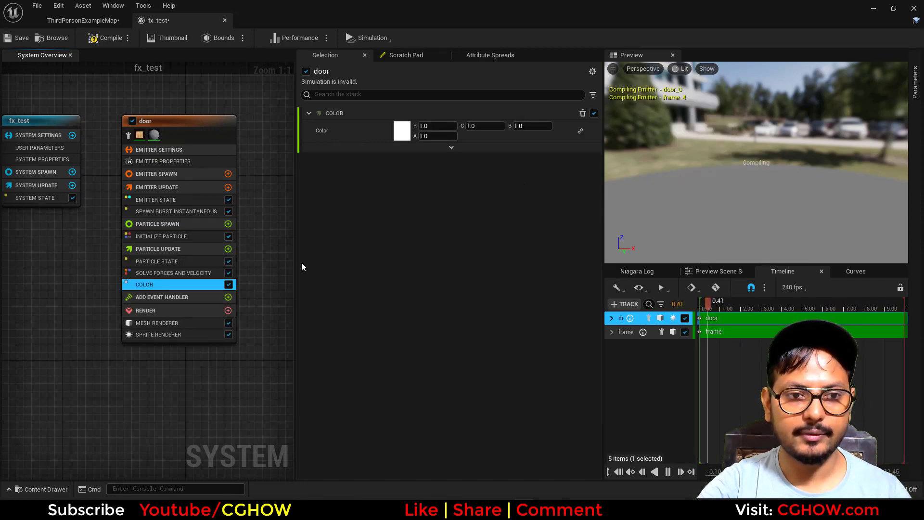
pyautogui.click(582, 131)
pyautogui.write('lerp')
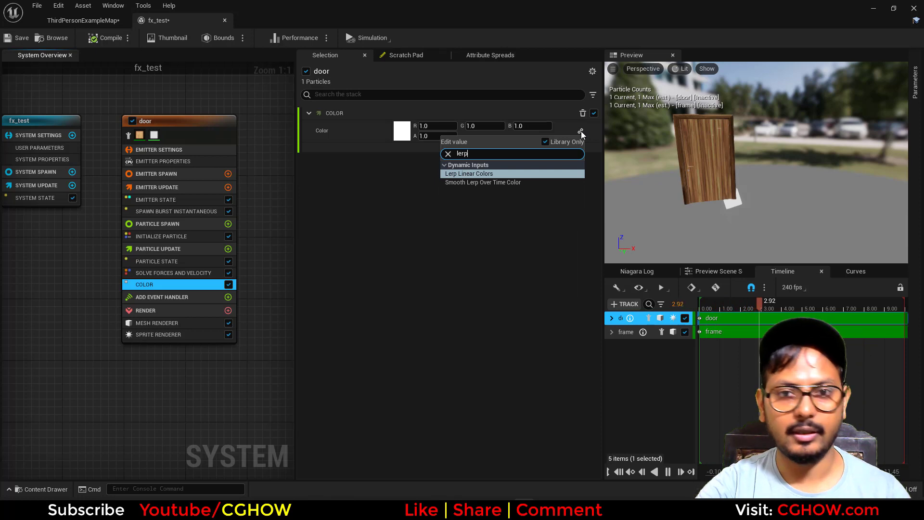
pyautogui.click(471, 174)
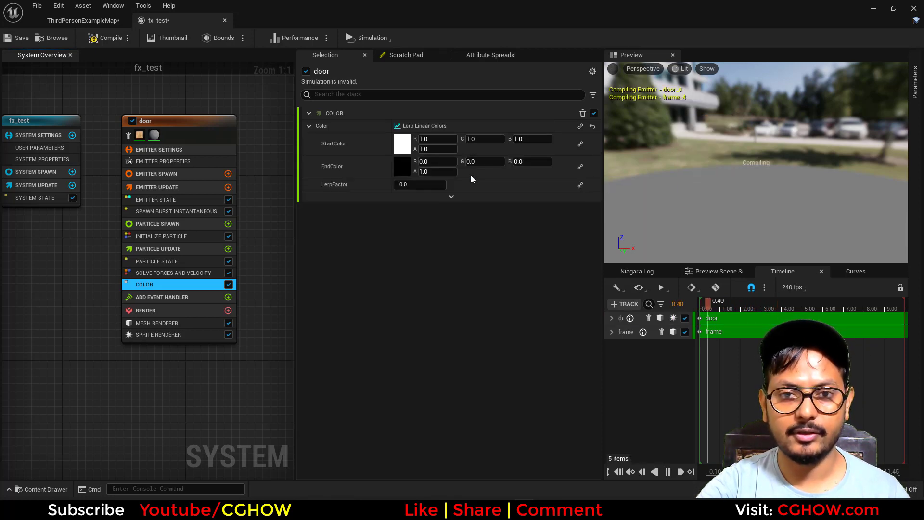
# - Set the lerp's StartColor to red 100, green 0, blue 0 and the EndColor's green to 100
pyautogui.click(437, 142)
pyautogui.write('100')
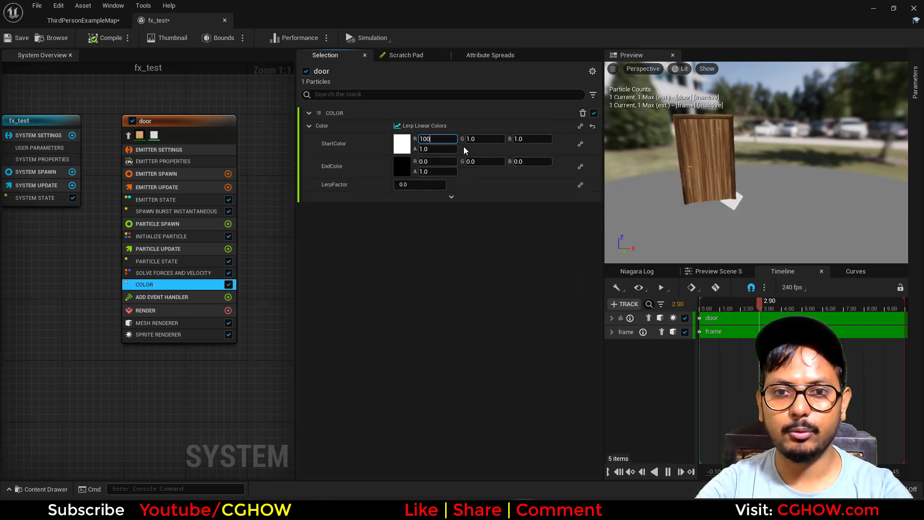
pyautogui.press('Tab')
pyautogui.write('0')
pyautogui.press('Tab')
pyautogui.write('0')
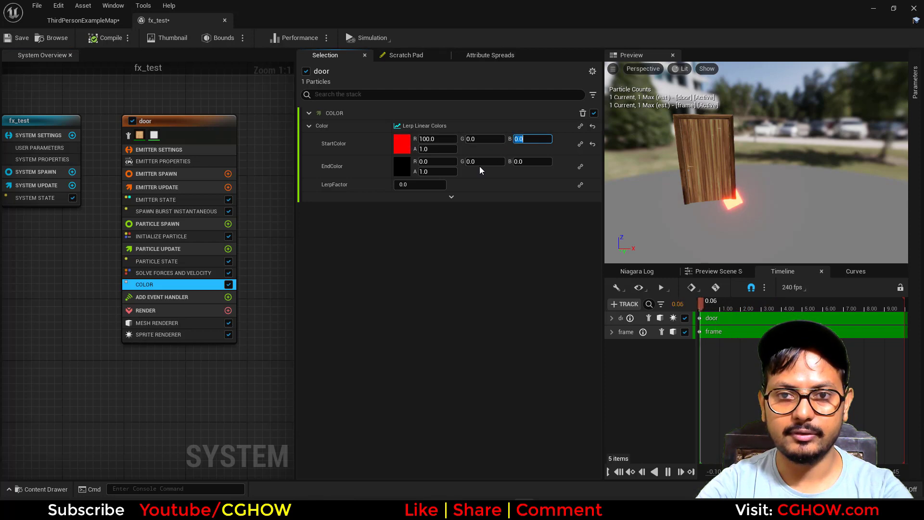
pyautogui.click(478, 162)
pyautogui.write('100')
pyautogui.press('Return')
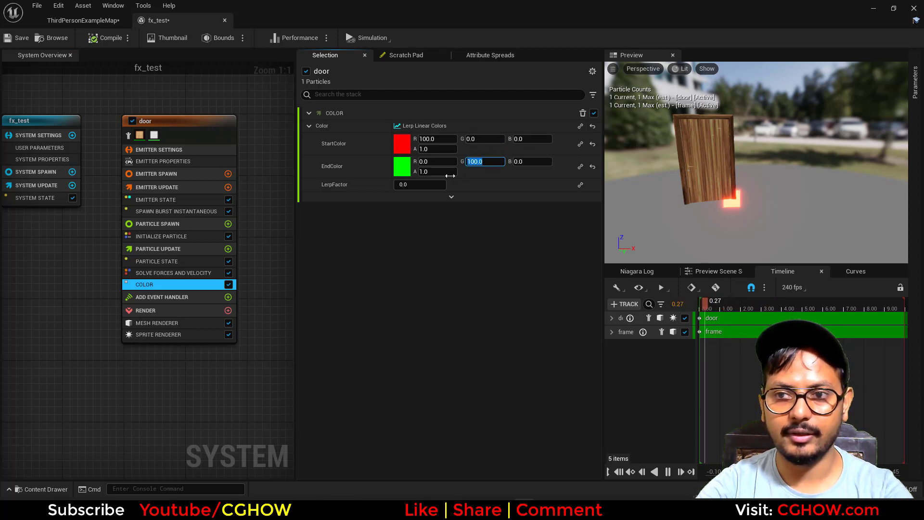
# - Test the color blend by switching the LerpFactor between 1 and 0
pyautogui.click(422, 185)
pyautogui.write('1')
pyautogui.press('Return')
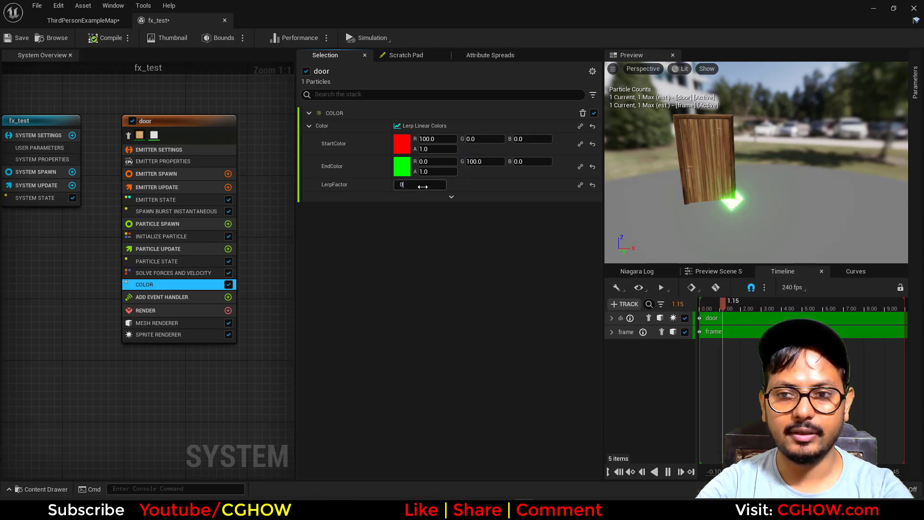
pyautogui.write('0')
pyautogui.press('Return')
pyautogui.write('1')
pyautogui.press('Return')
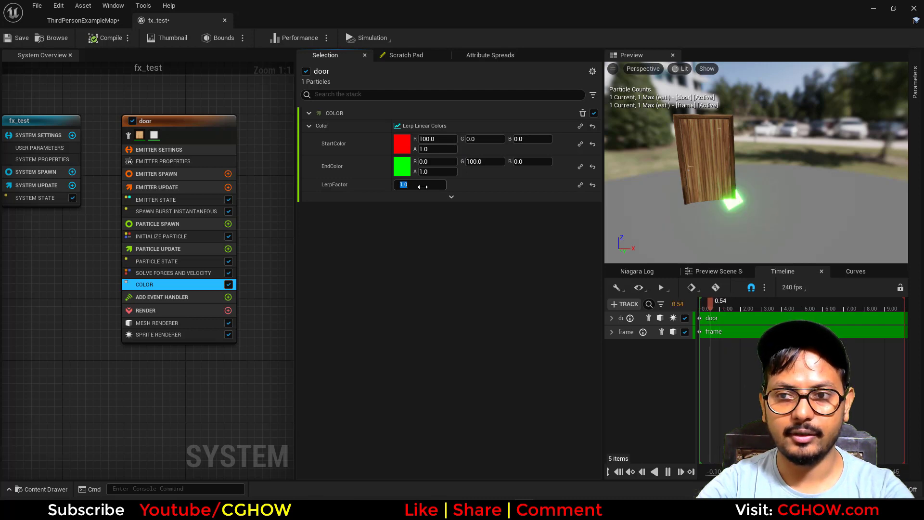
pyautogui.write('0')
pyautogui.press('Return')
# - Drive the LerpFactor with Normalize Distance Range and link its Start Position to the Engine Owner Position
pyautogui.click(581, 186)
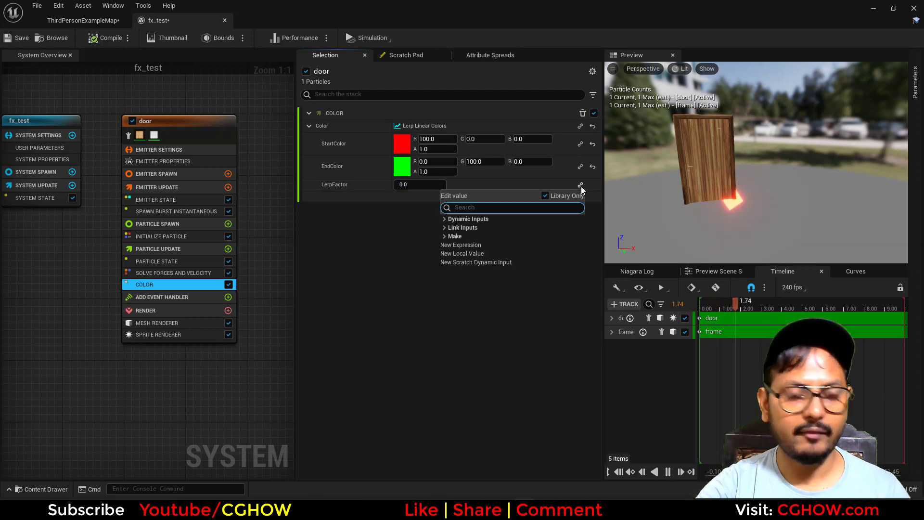
pyautogui.write('dis')
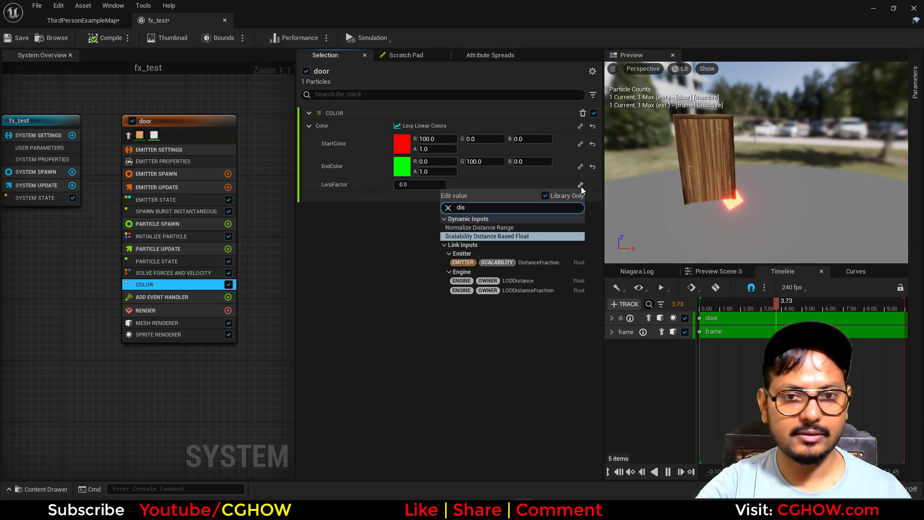
pyautogui.click(489, 228)
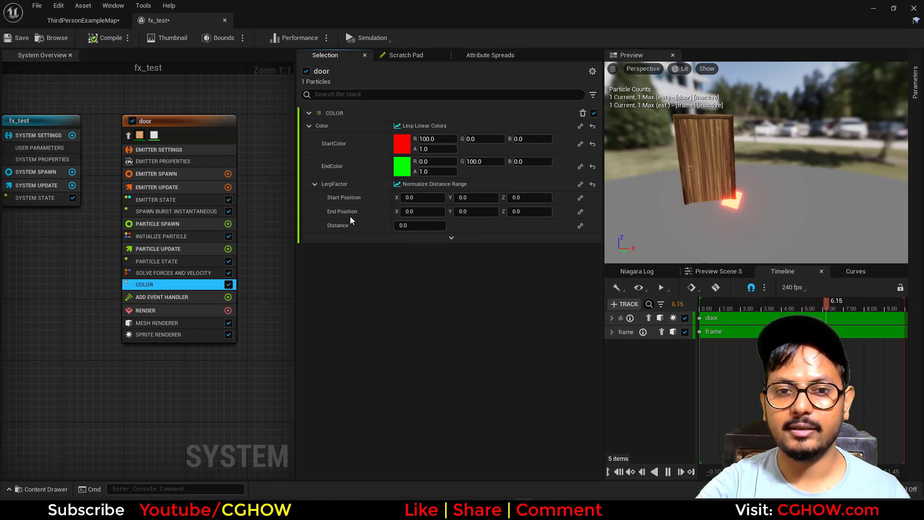
pyautogui.click(581, 198)
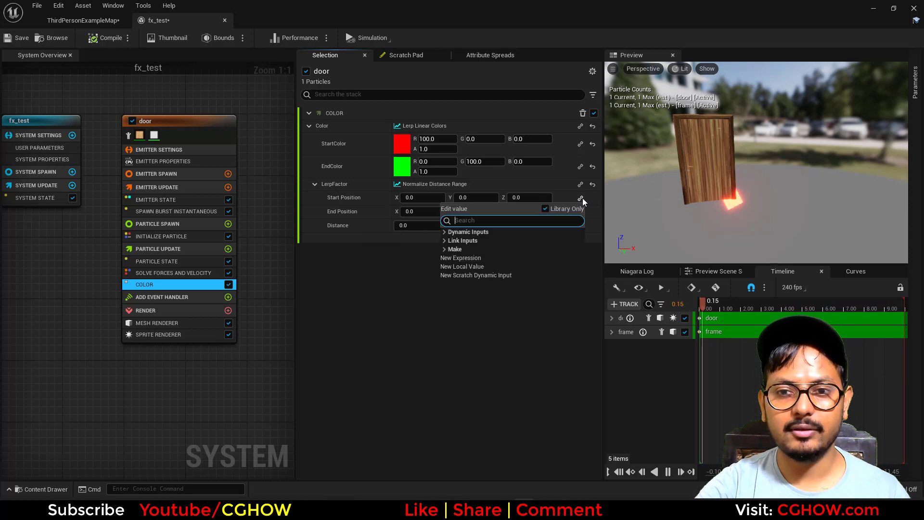
pyautogui.write('pos')
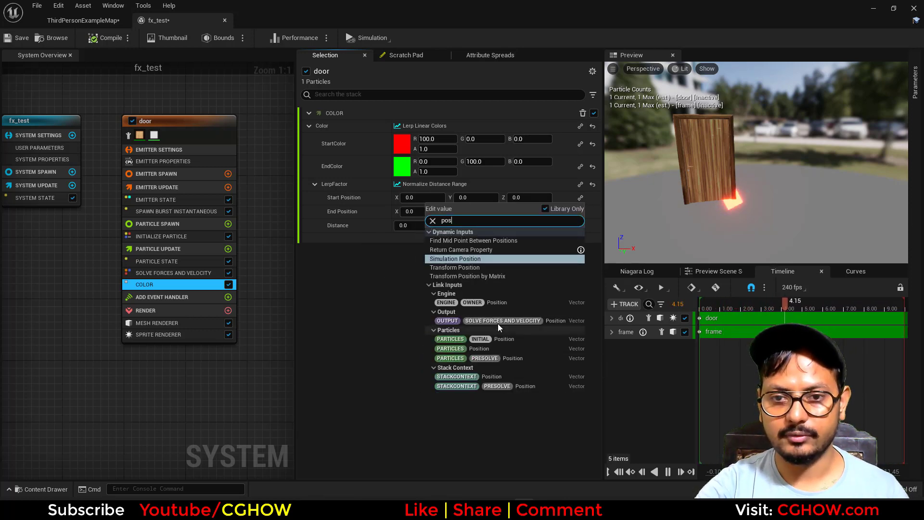
pyautogui.click(478, 302)
# - Examine the Ns_Door_Fx and Ns_Door_Fx2 actors in the level map, and return to the fx_test system
pyautogui.click(67, 21)
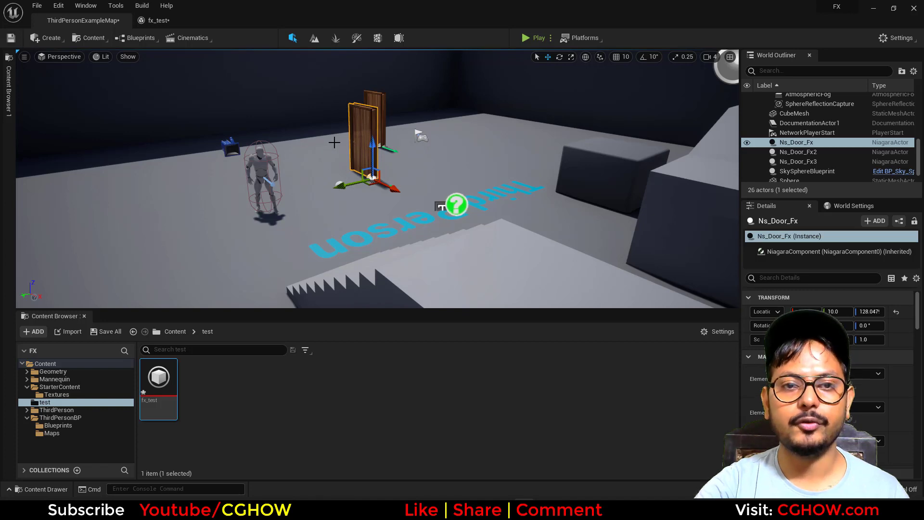
pyautogui.click(171, 21)
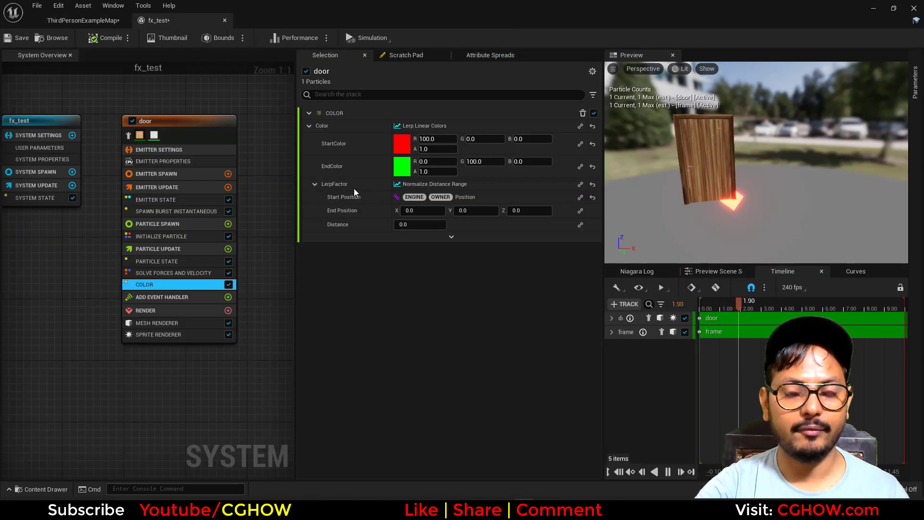
pyautogui.click(78, 21)
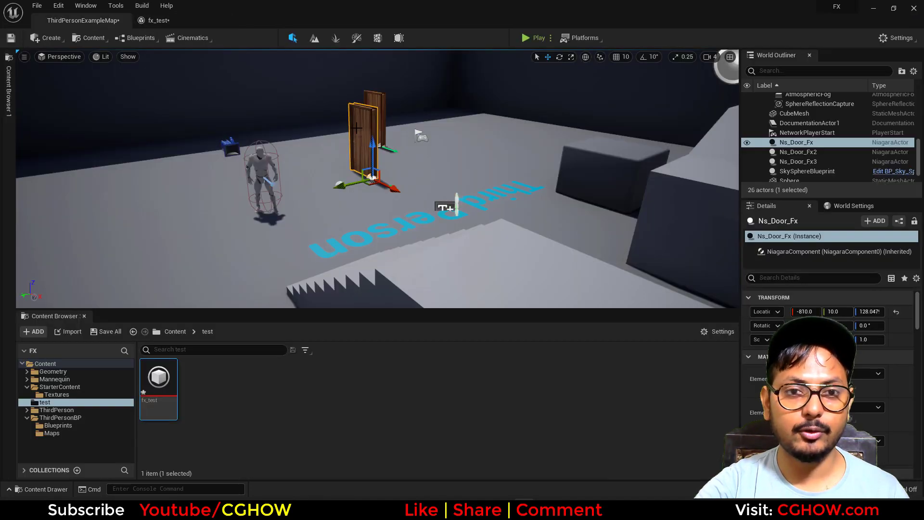
pyautogui.click(374, 94)
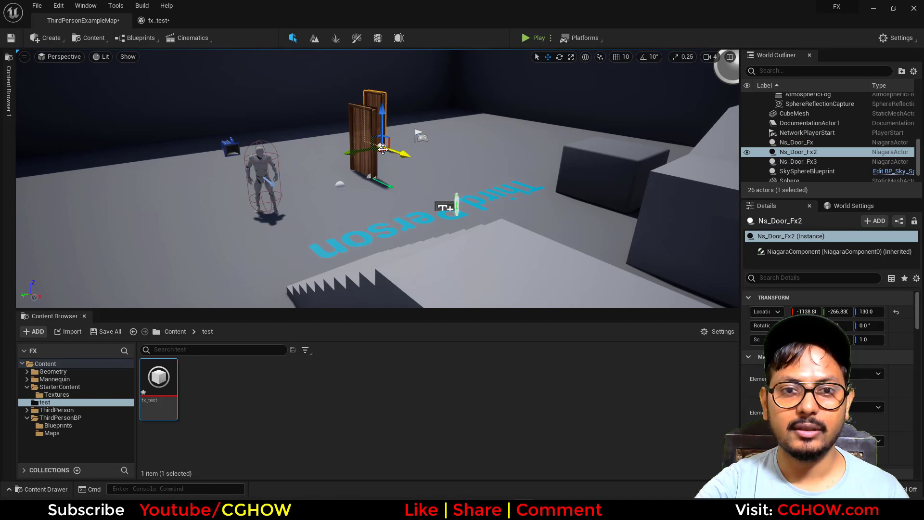
pyautogui.click(161, 20)
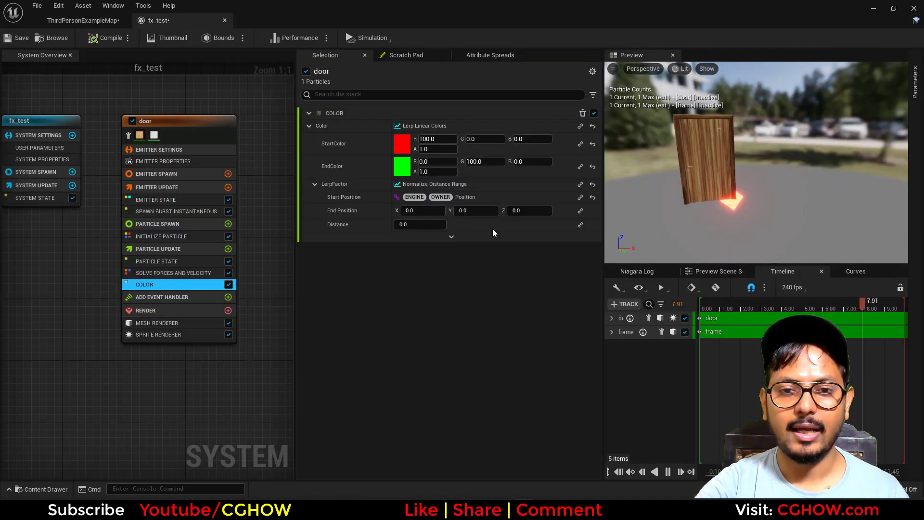
# - Link the distance range's End Position to a new user parameter and rename that parameter PP
pyautogui.click(581, 211)
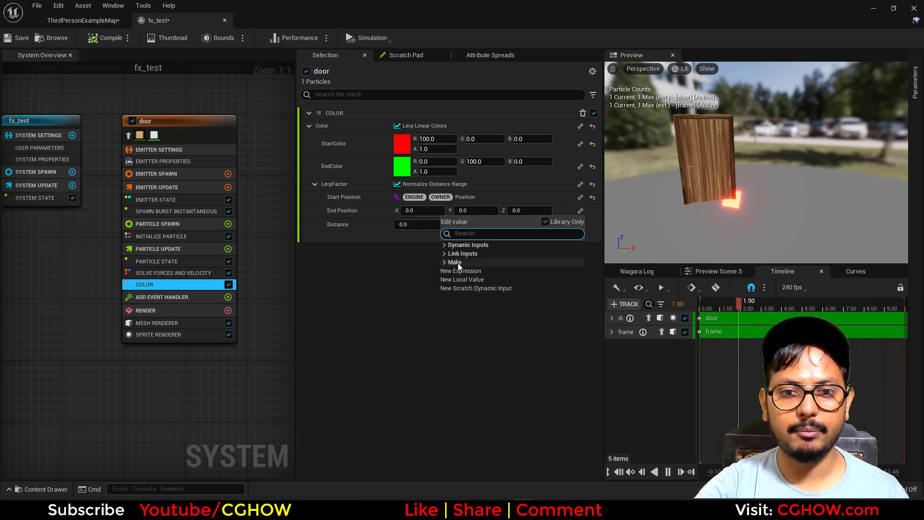
pyautogui.click(476, 305)
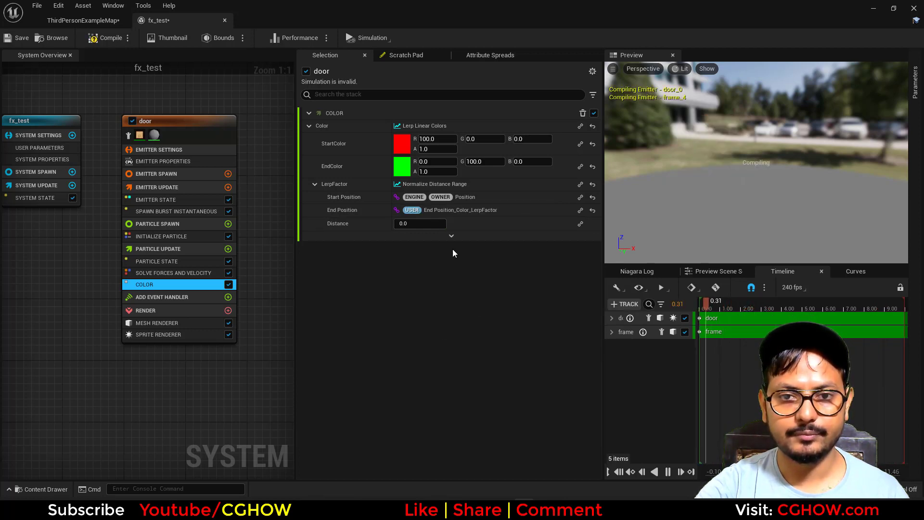
pyautogui.click(35, 149)
pyautogui.doubleClick(362, 113)
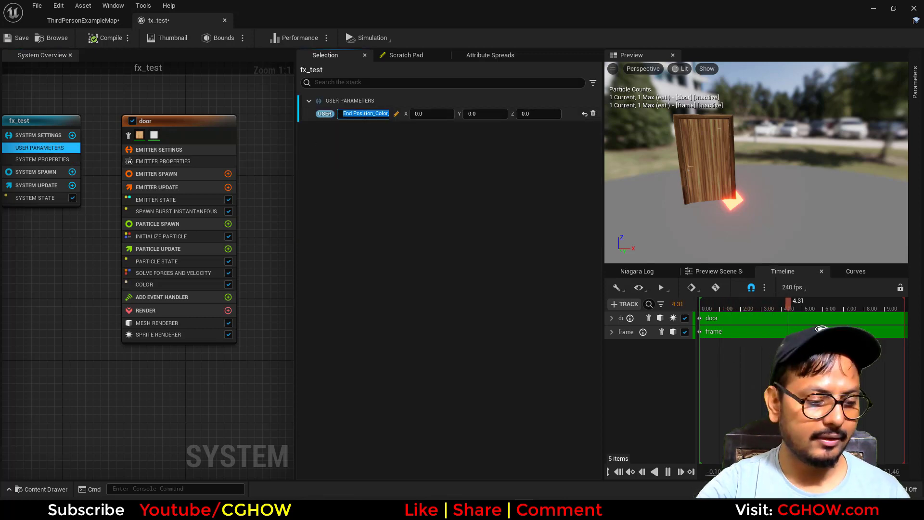
pyautogui.write('P')
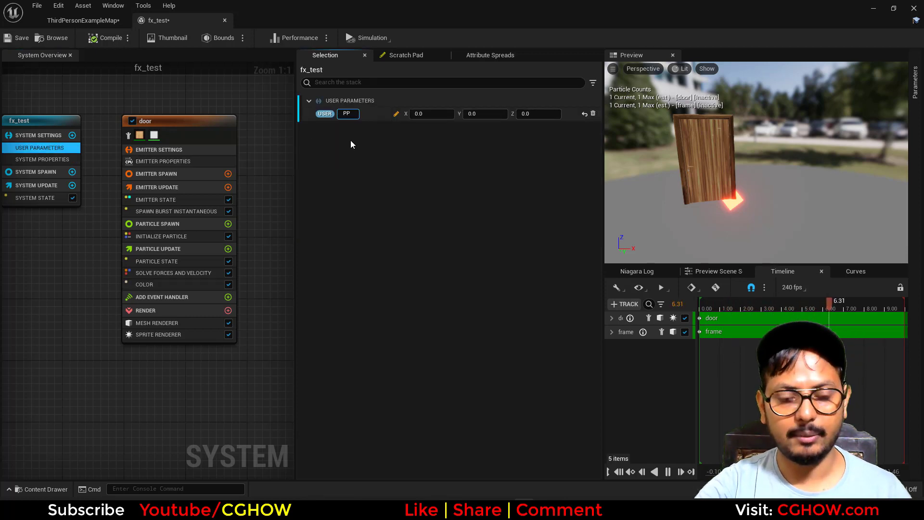
pyautogui.write('P')
pyautogui.press('Return')
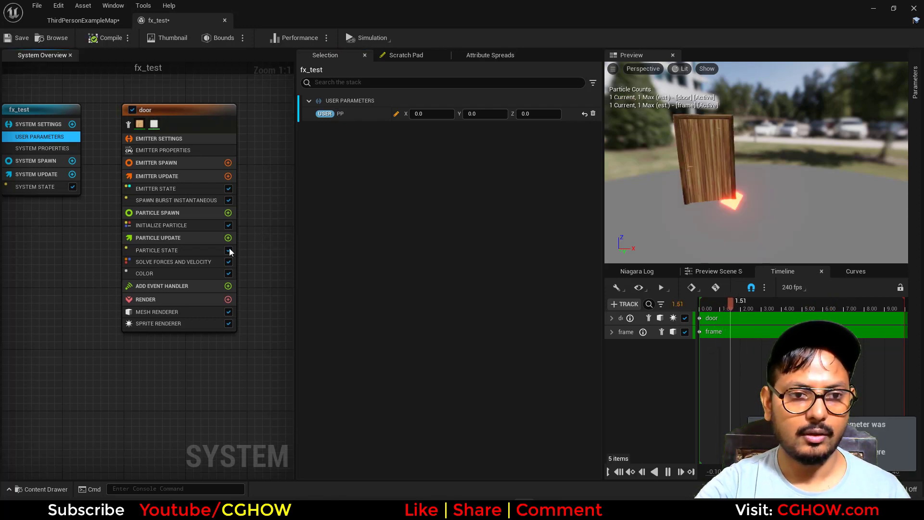
# - Rename the PP user parameter of the fx_test system to PlayerPostion
pyautogui.click(163, 274)
pyautogui.click(25, 137)
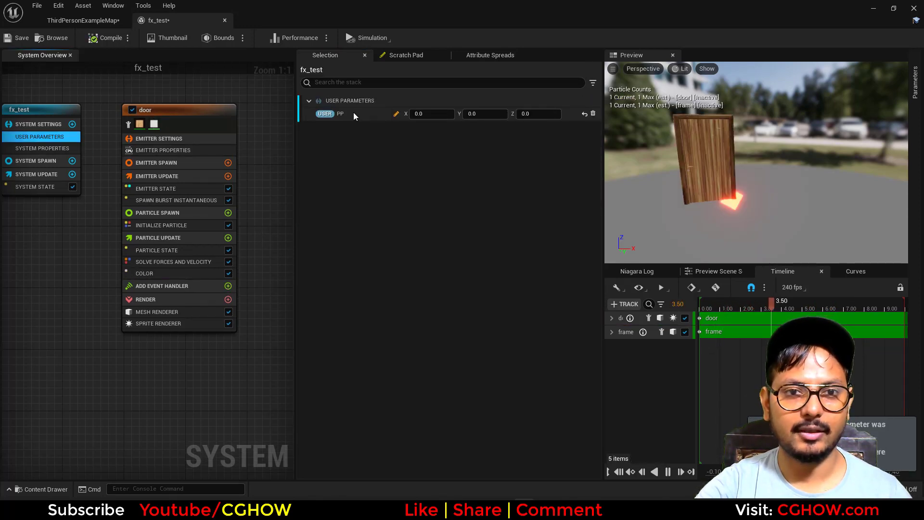
pyautogui.doubleClick(344, 115)
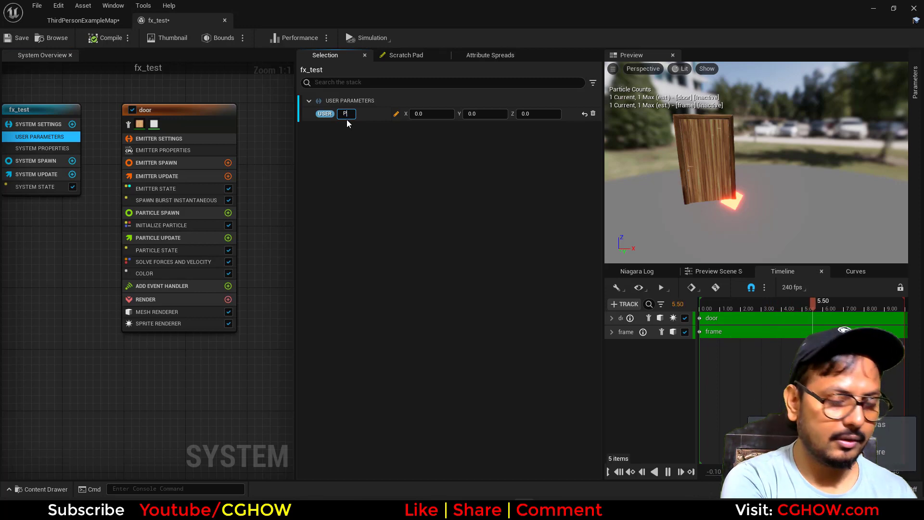
pyautogui.write('PlayerP')
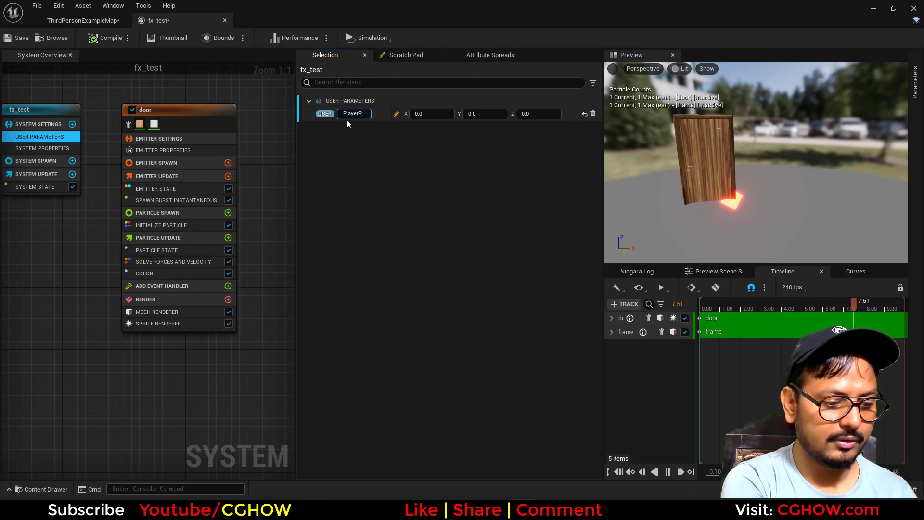
pyautogui.write('Os')
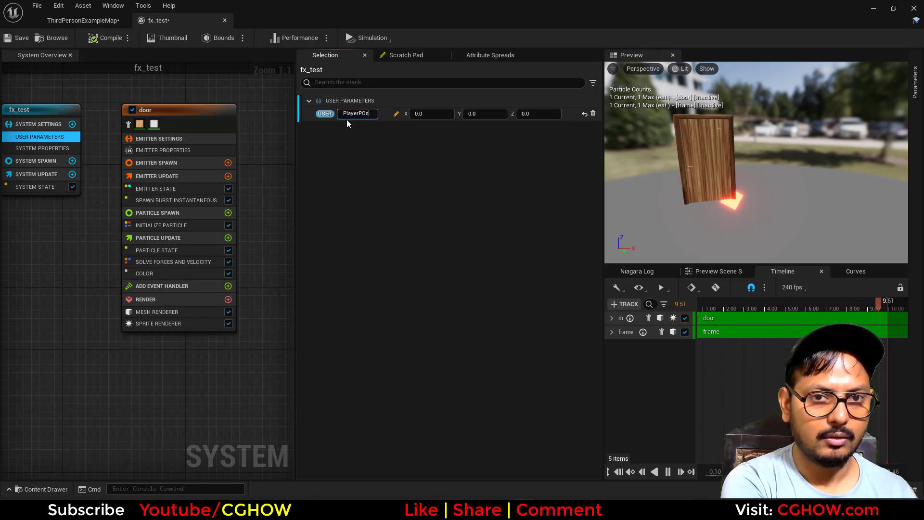
pyautogui.press('BackSpace')
pyautogui.press('BackSpace')
pyautogui.write('ostion')
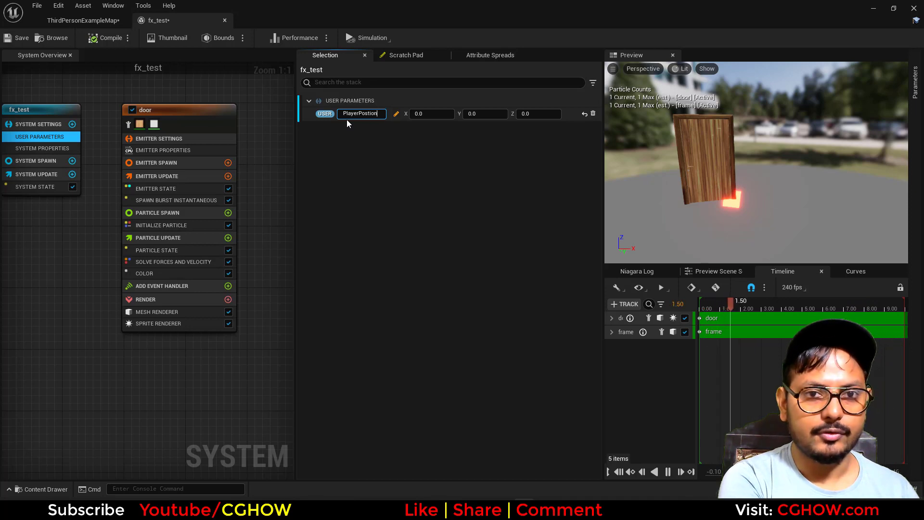
pyautogui.press('Return')
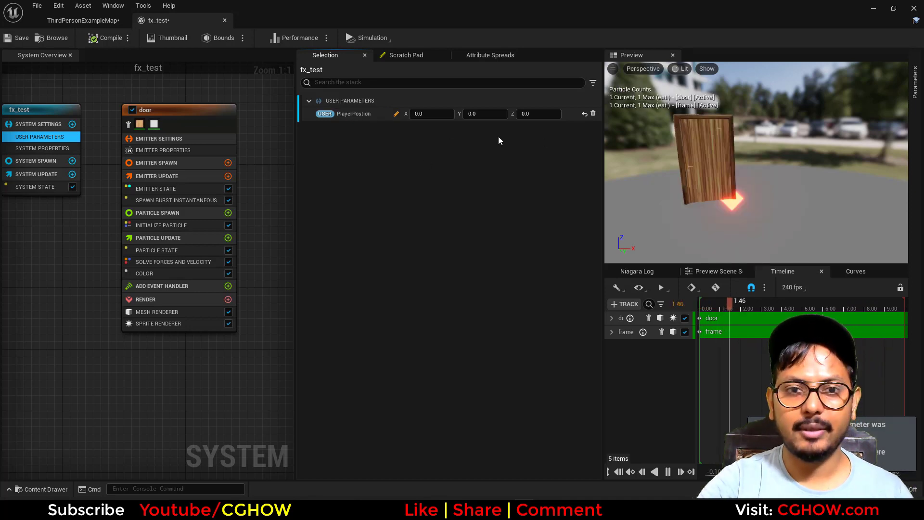
# - Set the Distance of the Normalize Distance Range in the door emitter's Color module to 200
pyautogui.click(175, 273)
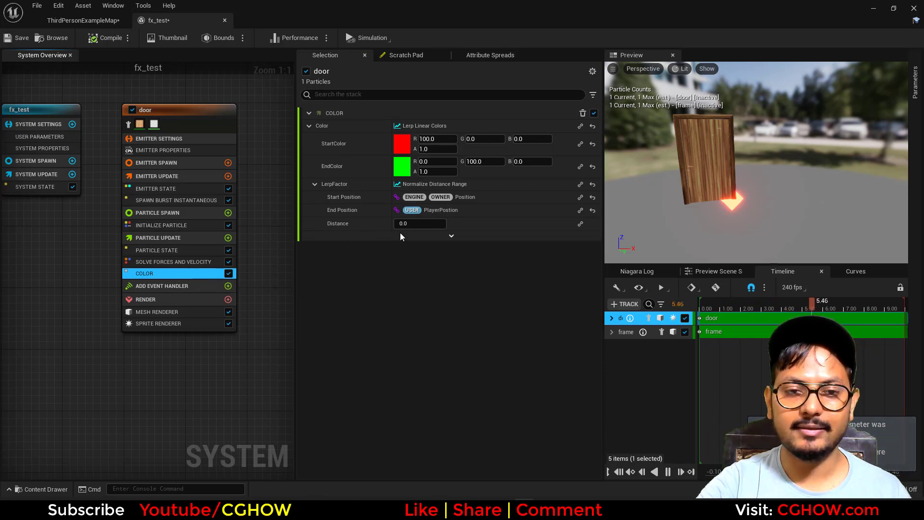
pyautogui.click(426, 223)
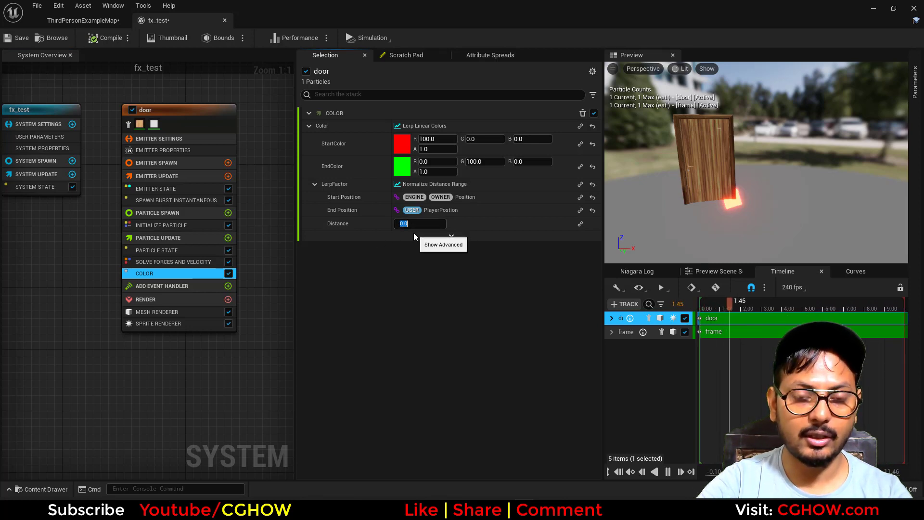
pyautogui.write('200')
pyautogui.press('Return')
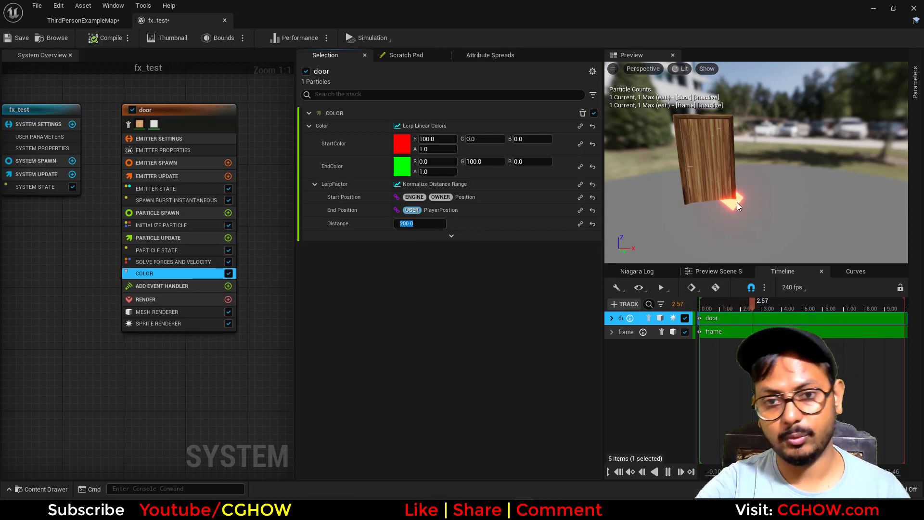
pyautogui.moveTo(701, 210); pyautogui.dragTo(685, 210)
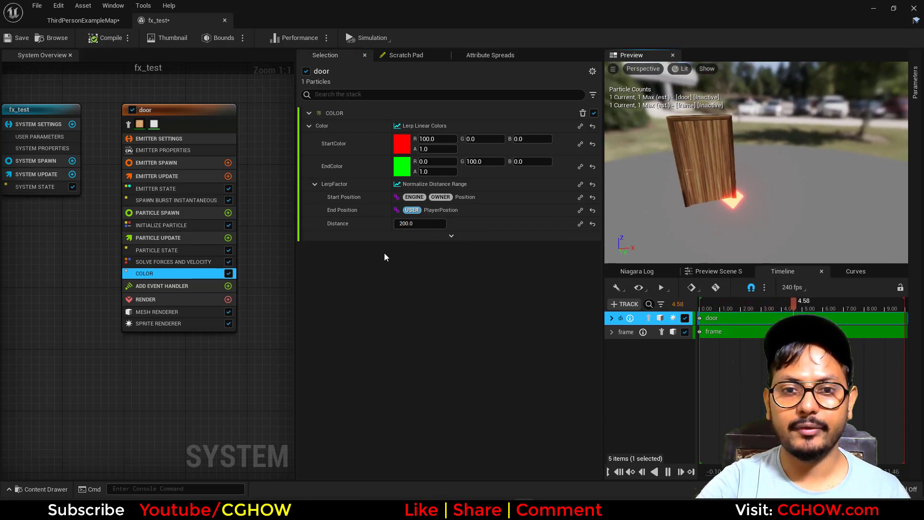
# - Test the distance reaction by raising the PlayerPostion Y value to about 230, and reset it to 0
pyautogui.click(49, 137)
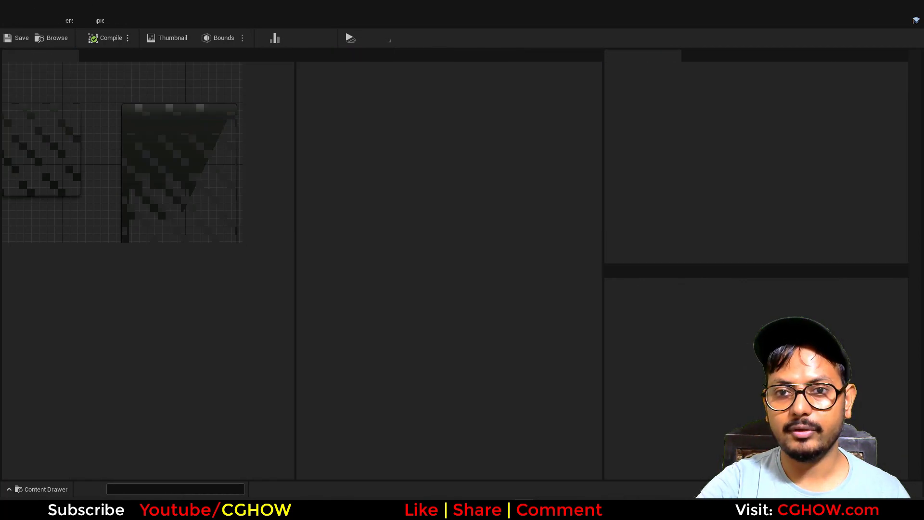
pyautogui.moveTo(484, 113); pyautogui.dragTo(525, 114)
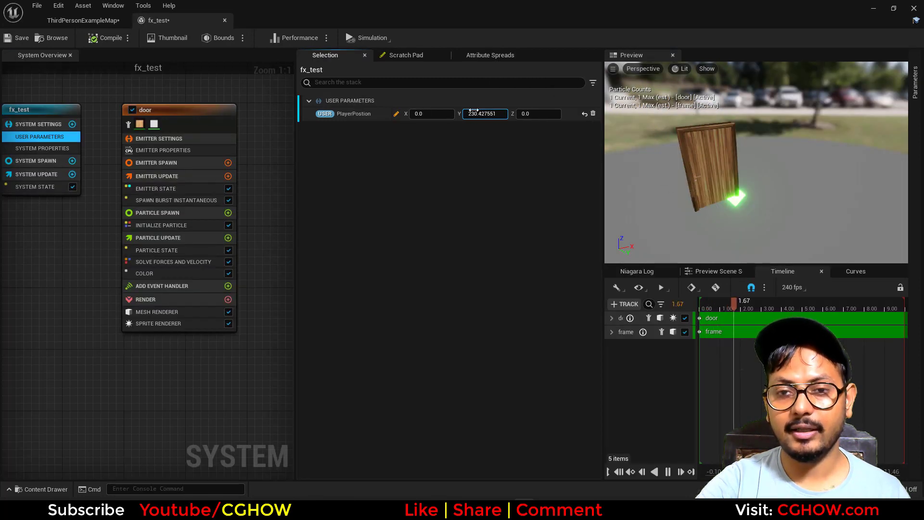
pyautogui.click(157, 275)
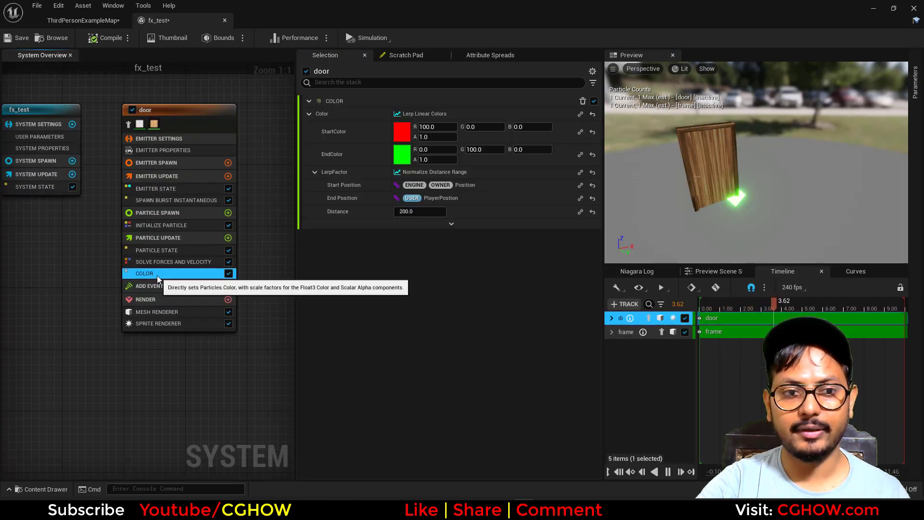
pyautogui.click(33, 139)
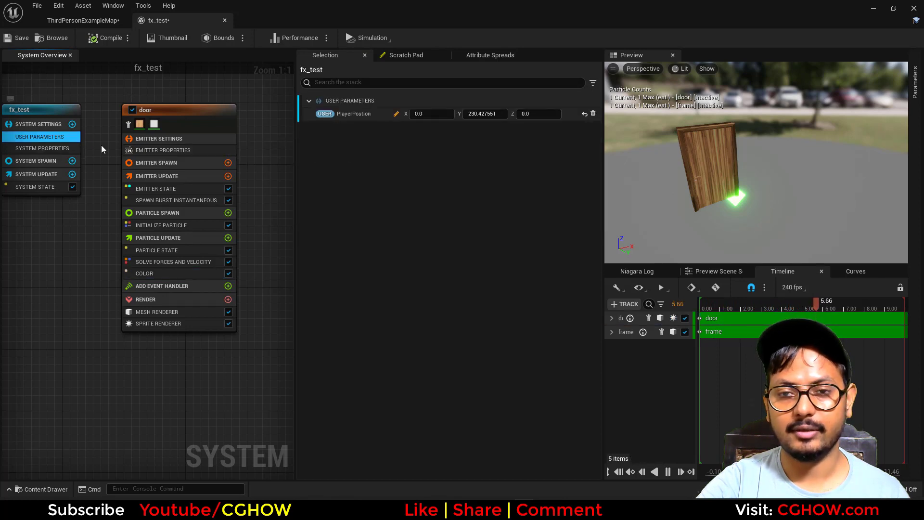
pyautogui.click(493, 114)
pyautogui.write('0')
pyautogui.press('Return')
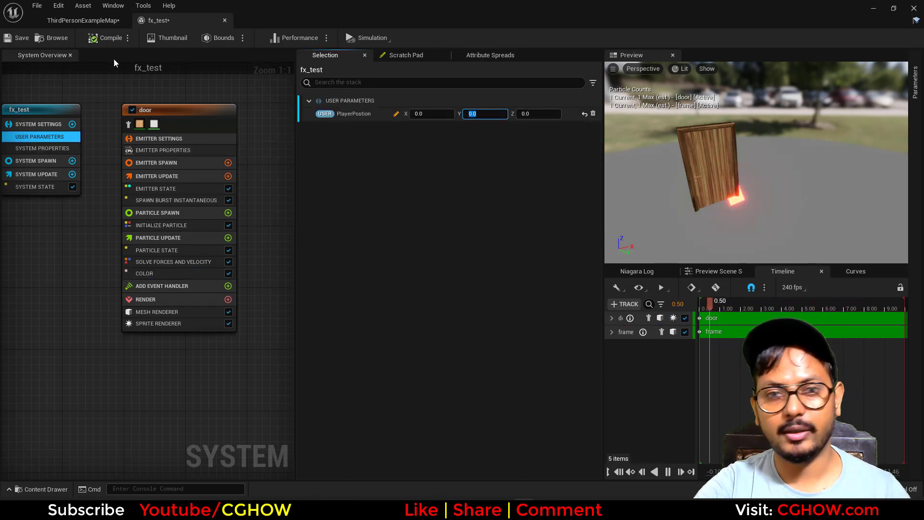
# - Save the fx_test system and place an instance of it on the floor of the third-person level map
pyautogui.click(19, 37)
pyautogui.click(70, 22)
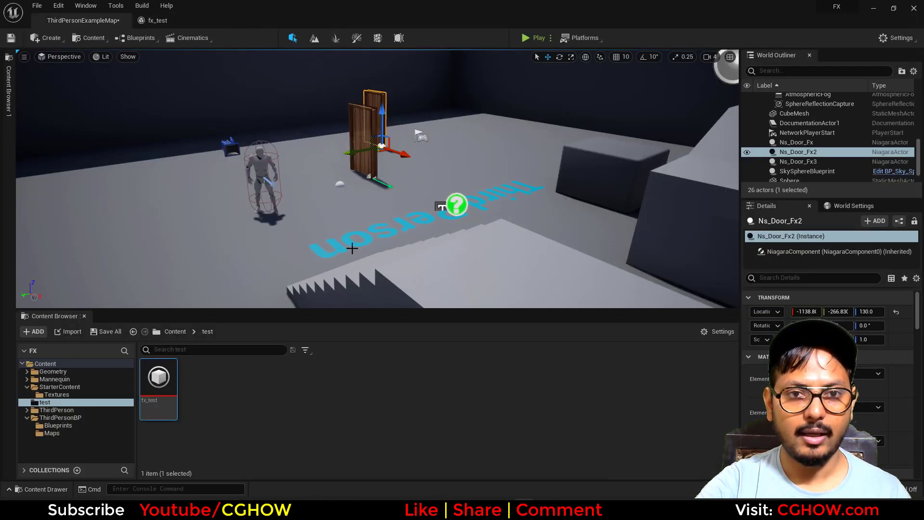
pyautogui.scroll(-3, 317, 275)
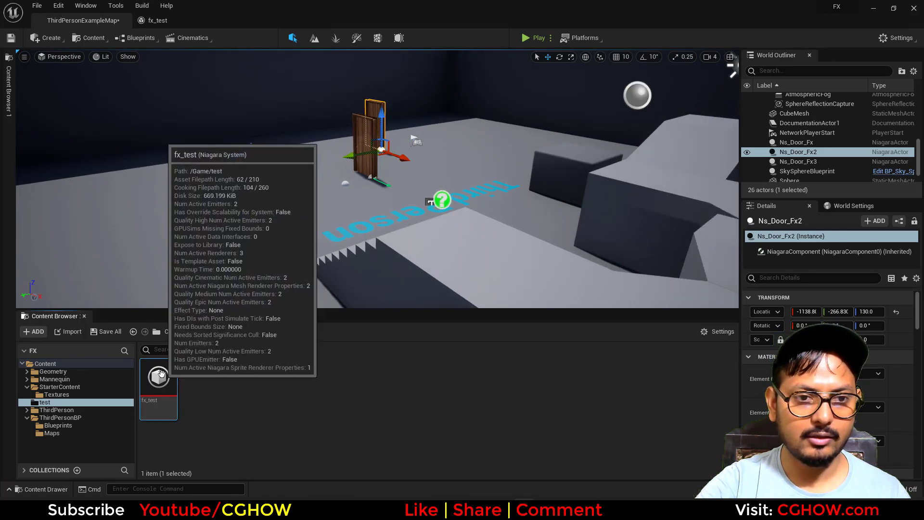
pyautogui.moveTo(159, 385); pyautogui.dragTo(194, 239)
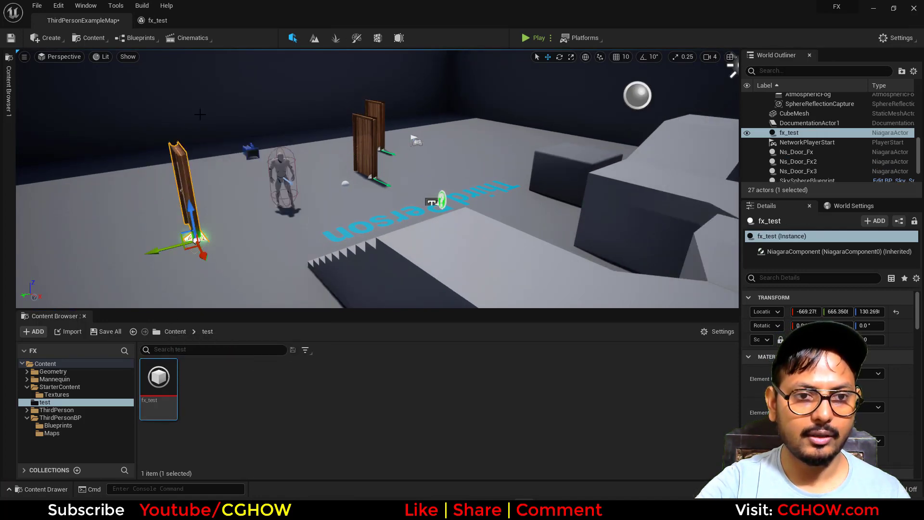
# - Enable Local Space in the emitter properties of both the door and frame emitters of fx_test
pyautogui.click(155, 21)
pyautogui.click(150, 149)
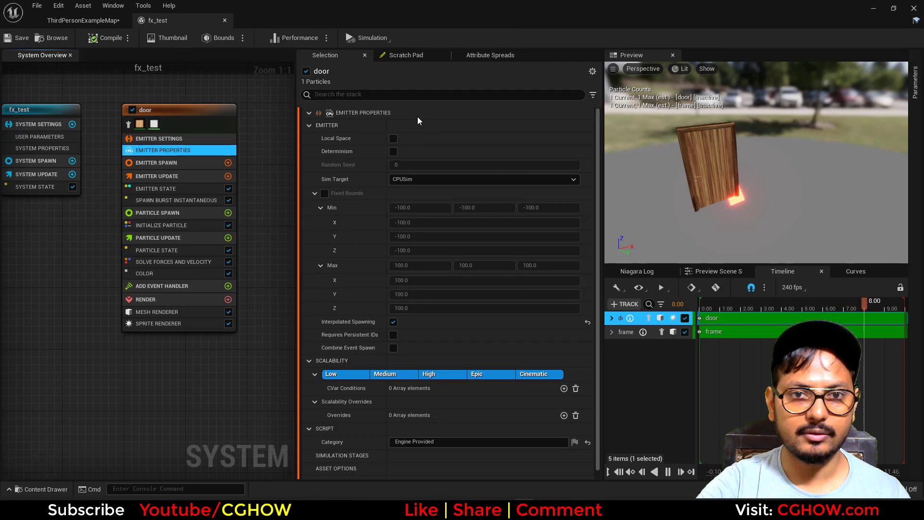
pyautogui.click(393, 138)
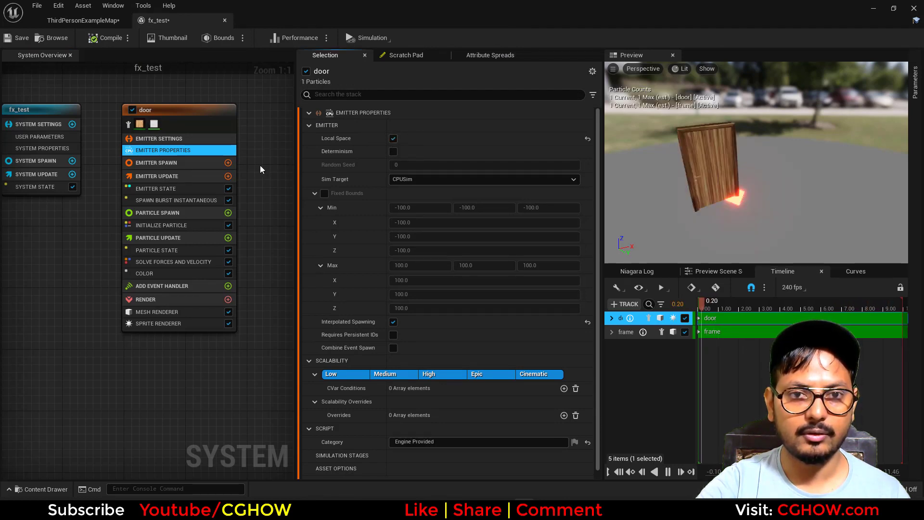
pyautogui.moveTo(260, 165); pyautogui.dragTo(96, 179, button='right')
pyautogui.moveTo(181, 159); pyautogui.dragTo(115, 167, button='right')
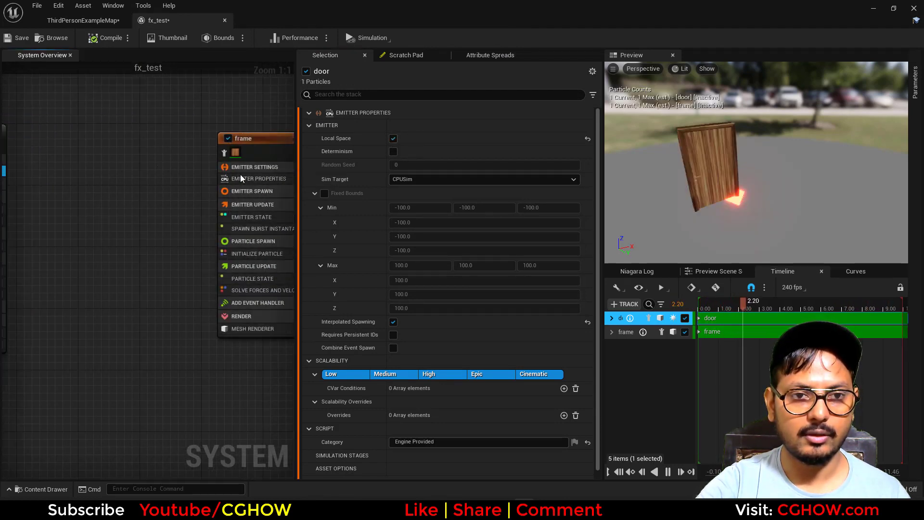
pyautogui.click(240, 178)
pyautogui.click(392, 138)
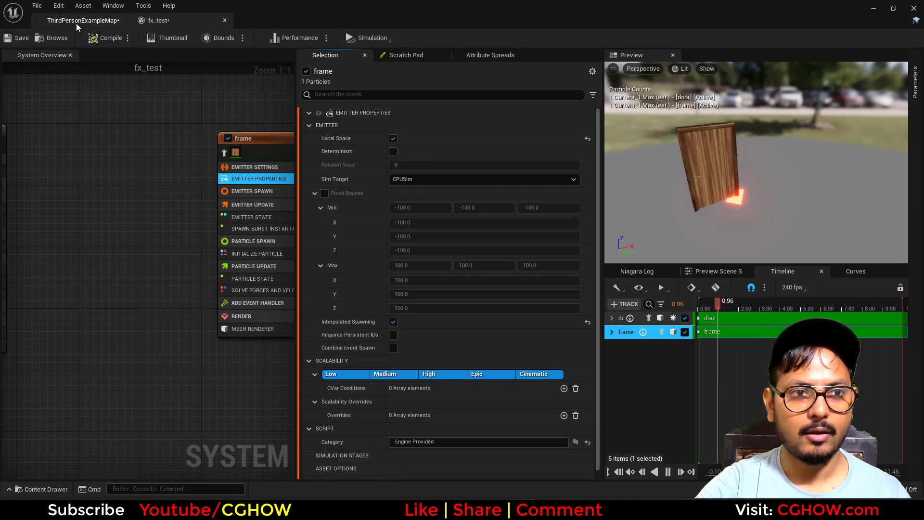
# - Move the fx_test door in the level map onto the open floor near the stairs, to about X -193, Y 798, and deselect it
pyautogui.click(76, 23)
pyautogui.scroll(-3, 223, 256)
pyautogui.moveTo(359, 241)
pyautogui.mouseDown(button='right')
pyautogui.moveTo(453, 240)
pyautogui.moveTo(359, 241)
pyautogui.mouseUp(button='right')
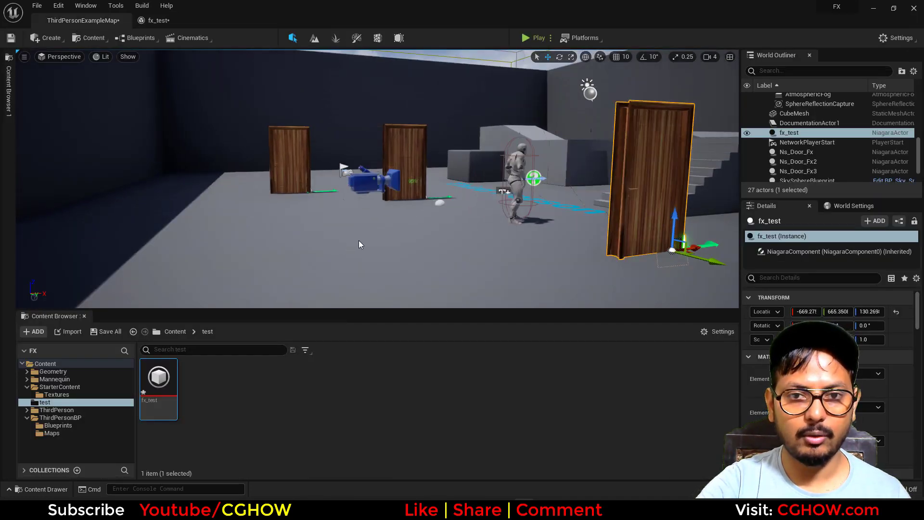
pyautogui.scroll(-2, 359, 241)
pyautogui.moveTo(435, 259); pyautogui.dragTo(492, 233, button='right')
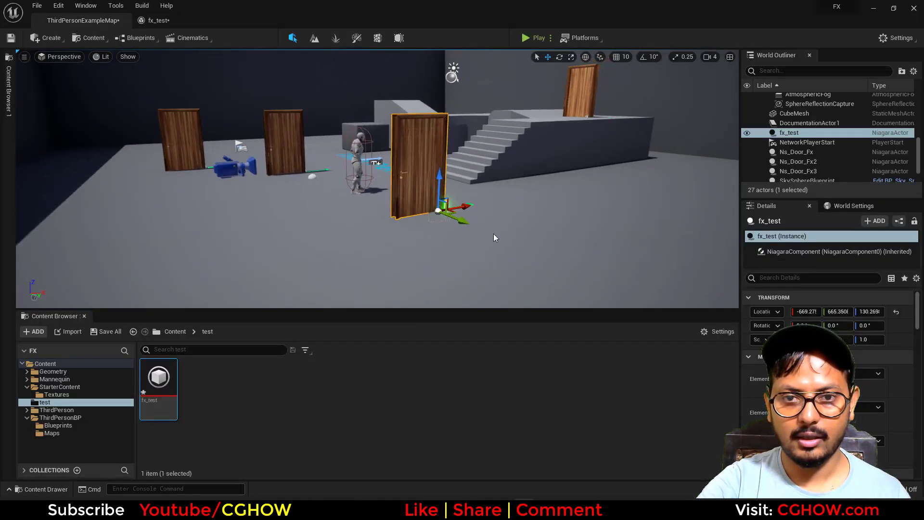
pyautogui.moveTo(475, 236); pyautogui.dragTo(475, 207, button='middle')
pyautogui.moveTo(457, 237); pyautogui.dragTo(627, 225)
pyautogui.moveTo(516, 258); pyautogui.dragTo(578, 260, button='middle')
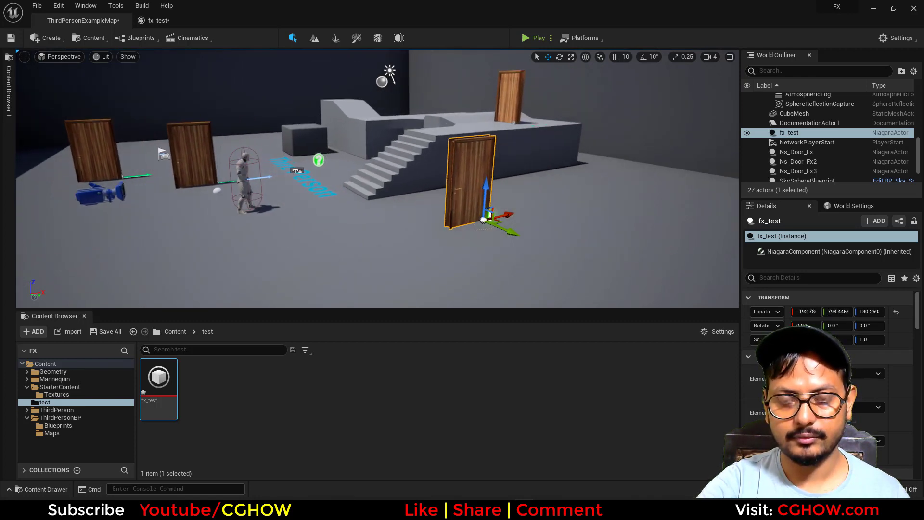
pyautogui.moveTo(441, 253); pyautogui.dragTo(524, 254, button='middle')
pyautogui.moveTo(406, 247); pyautogui.dragTo(380, 204, button='middle')
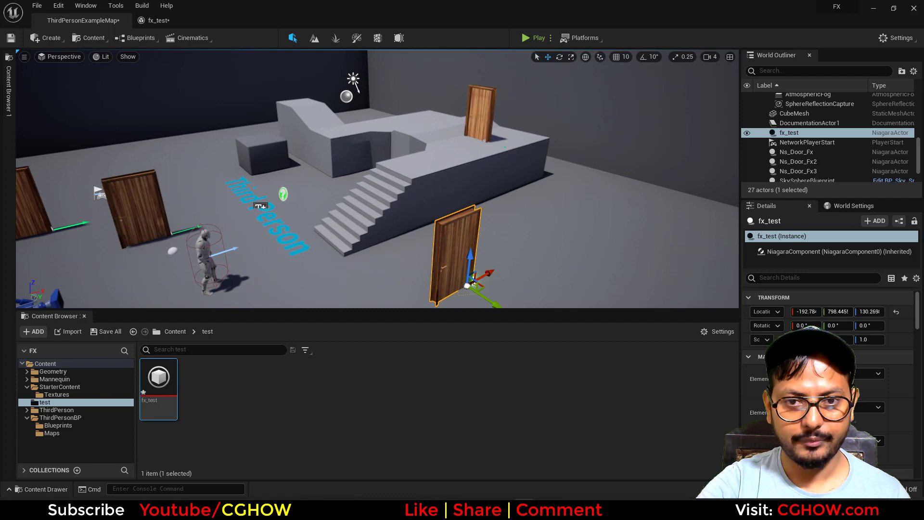
pyautogui.moveTo(390, 269); pyautogui.dragTo(456, 348, button='middle')
pyautogui.scroll(2, 433, 270)
pyautogui.click(433, 271)
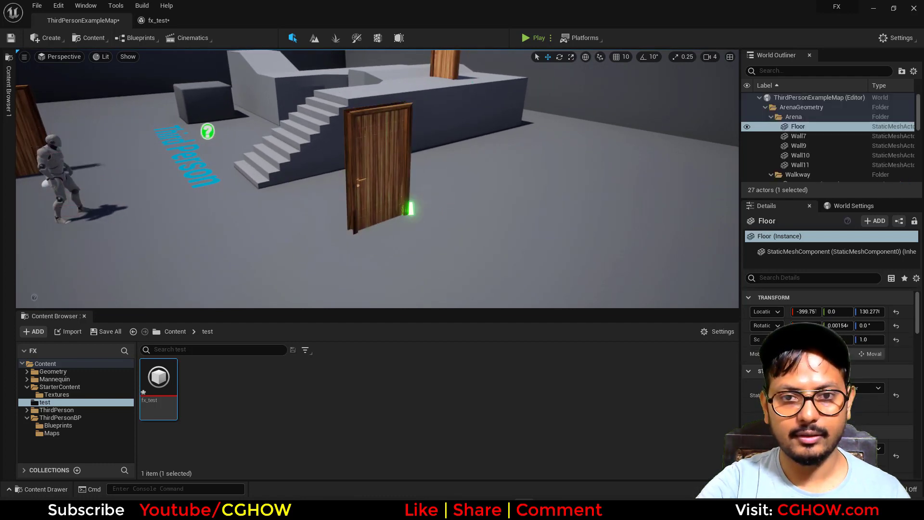
pyautogui.scroll(-3, 207, 133)
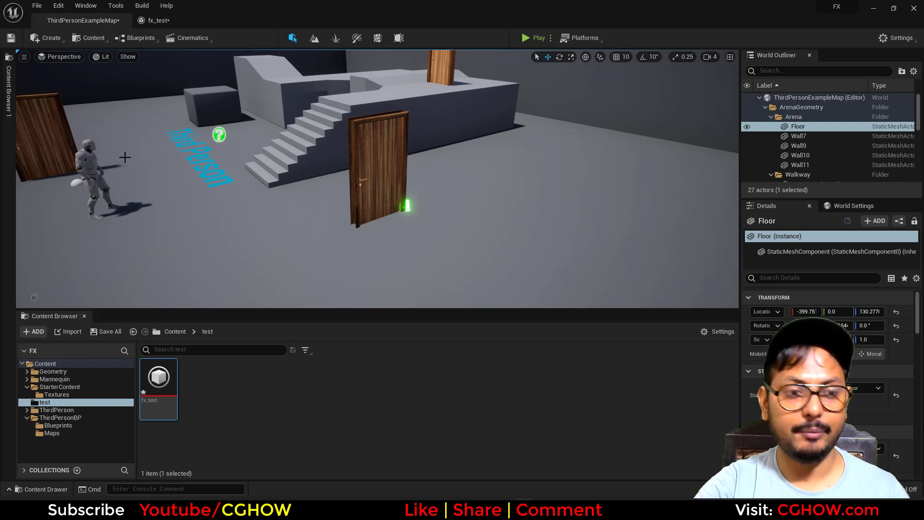
# - Add a sphere on the floor in front of the fx_test door and scale it to 0.2
pyautogui.click(39, 40)
pyautogui.moveTo(77, 87)
pyautogui.moveTo(178, 89); pyautogui.dragTo(430, 258)
pyautogui.click(806, 339)
pyautogui.write('.2')
pyautogui.press('Return')
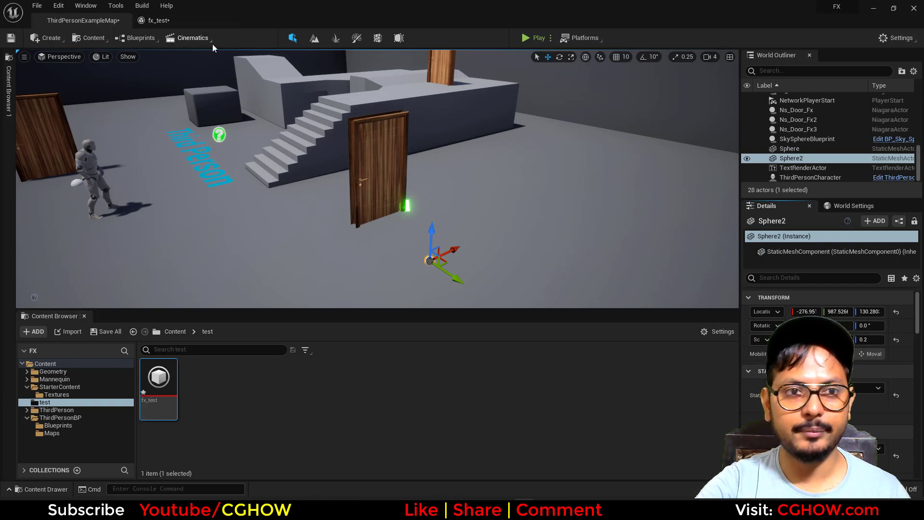
# - Open the Level Blueprint, move the Event Tick node to an empty area of the Event Graph, and break its execution link
pyautogui.click(137, 38)
pyautogui.click(174, 104)
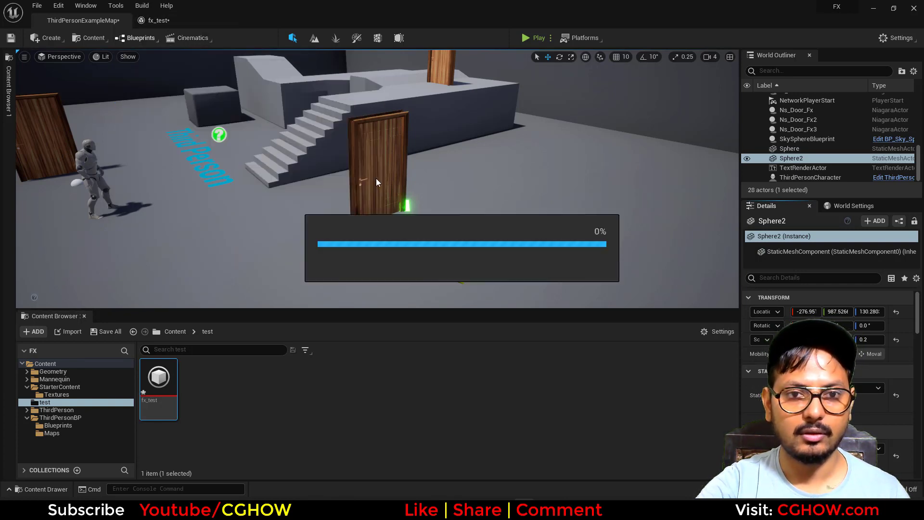
pyautogui.scroll(-1, 442, 222)
pyautogui.moveTo(331, 206); pyautogui.dragTo(320, 108, button='right')
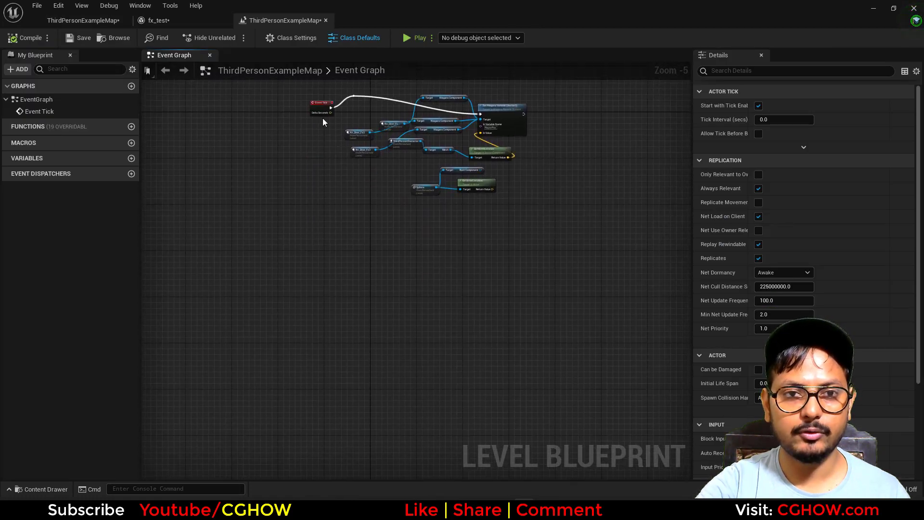
pyautogui.moveTo(321, 108); pyautogui.dragTo(299, 374)
pyautogui.moveTo(414, 369); pyautogui.dragTo(401, 221, button='right')
pyautogui.scroll(2, 315, 243)
pyautogui.keyDown('alt'); pyautogui.click(278, 214); pyautogui.keyUp('alt')
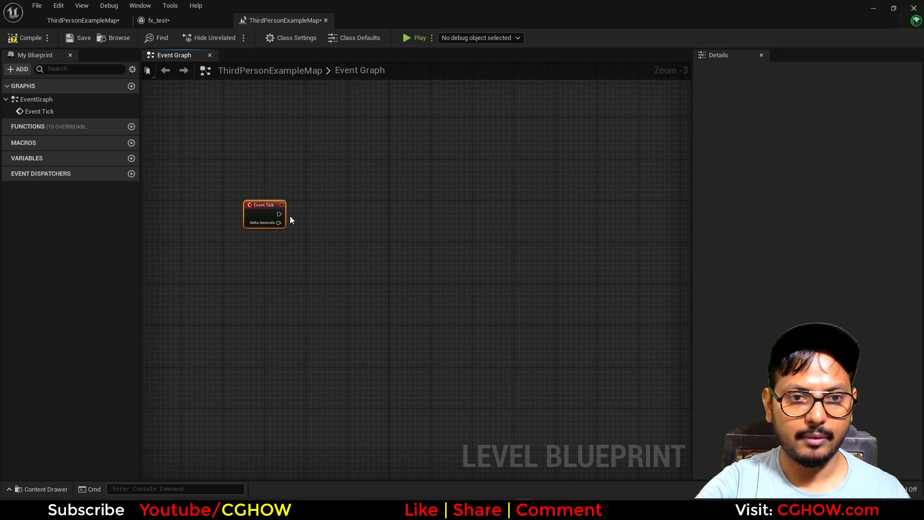
pyautogui.scroll(3, 315, 215)
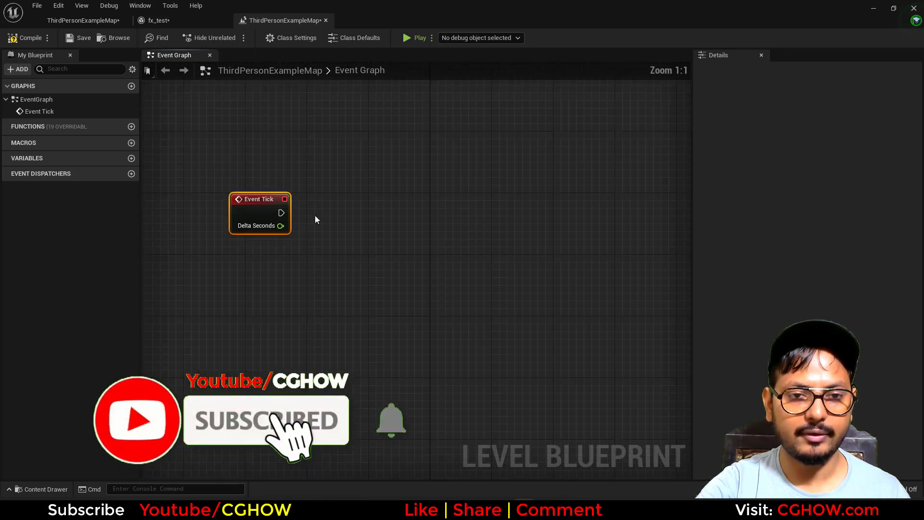
pyautogui.click(77, 19)
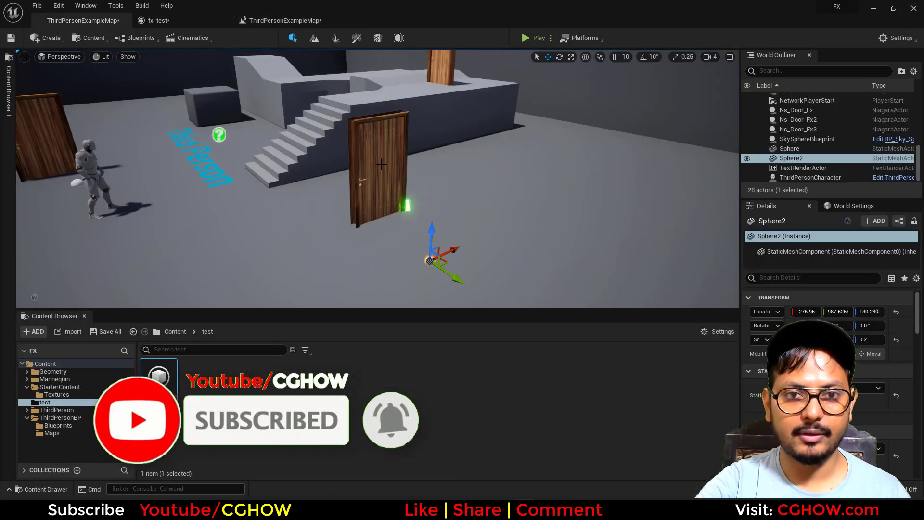
pyautogui.click(269, 21)
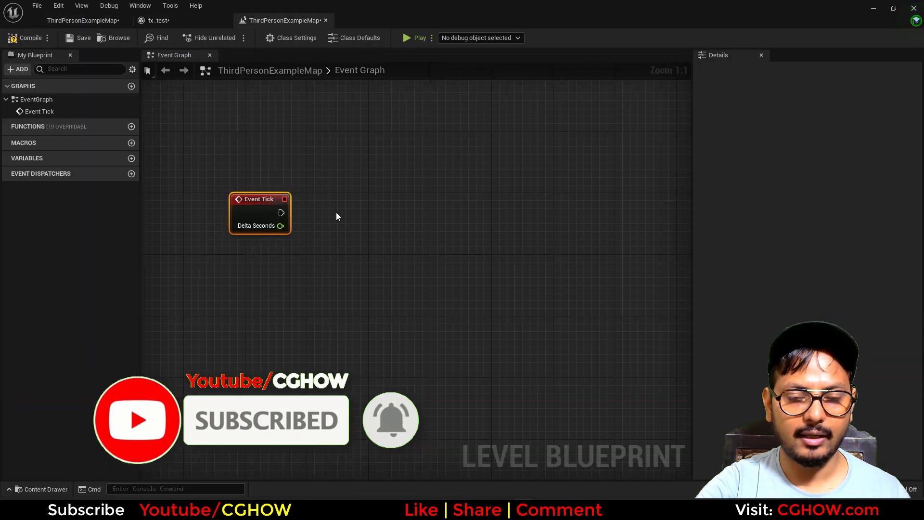
# - Add a reference to the fx_test actor in the Event Graph and place it below the Event Tick node
pyautogui.rightClick(337, 213)
pyautogui.click(377, 263)
pyautogui.moveTo(392, 217); pyautogui.dragTo(288, 273)
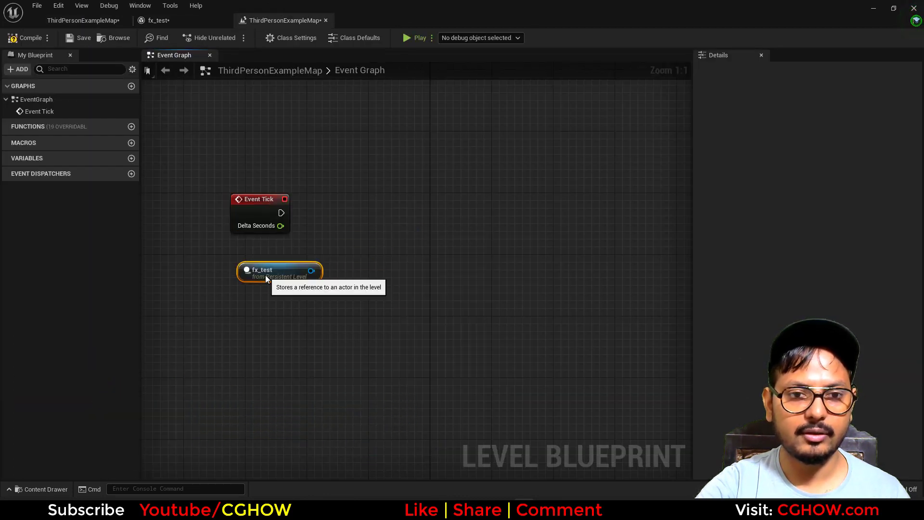
# - Make Sphere2 movable in the level map and add a reference to it below the fx_test node in the Level Blueprint
pyautogui.click(85, 21)
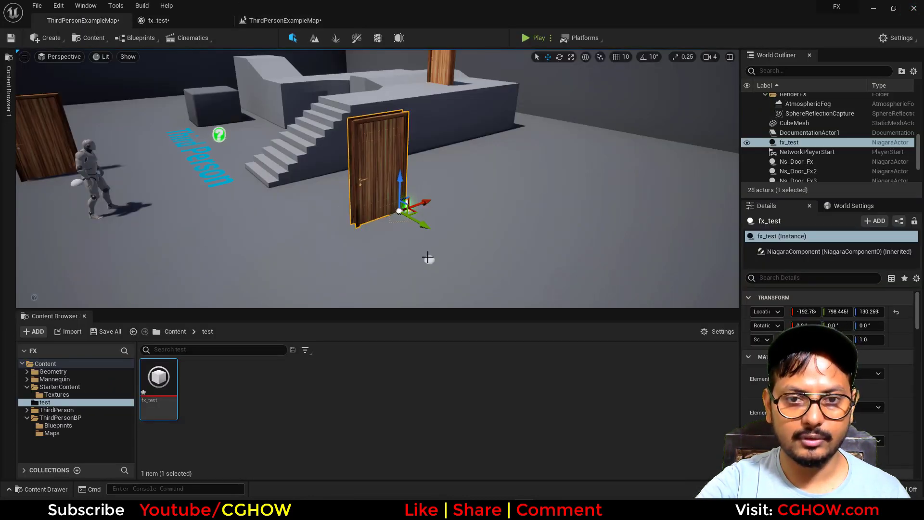
pyautogui.click(869, 354)
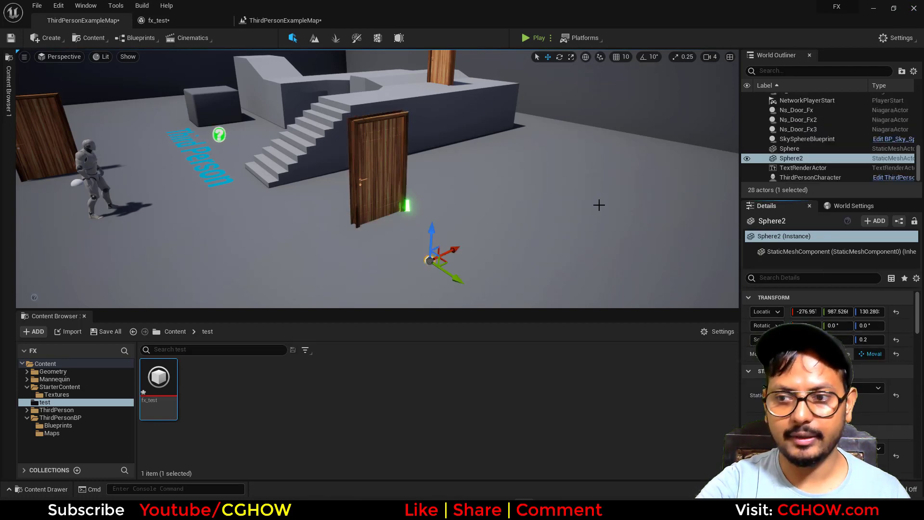
pyautogui.click(283, 16)
pyautogui.rightClick(269, 311)
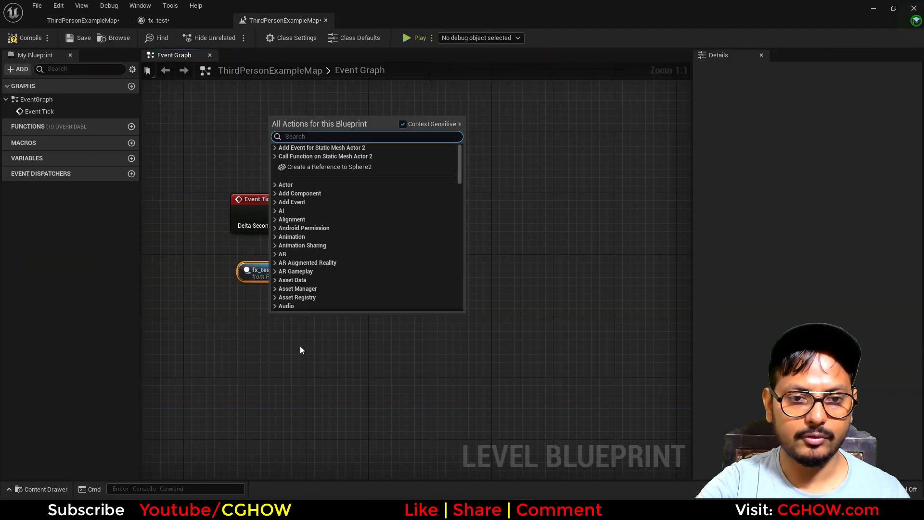
pyautogui.click(319, 167)
# - Add a Set Niagara Variable (Vector3) node for the Niagara component from the fx_test reference
pyautogui.moveTo(310, 271); pyautogui.dragTo(387, 260)
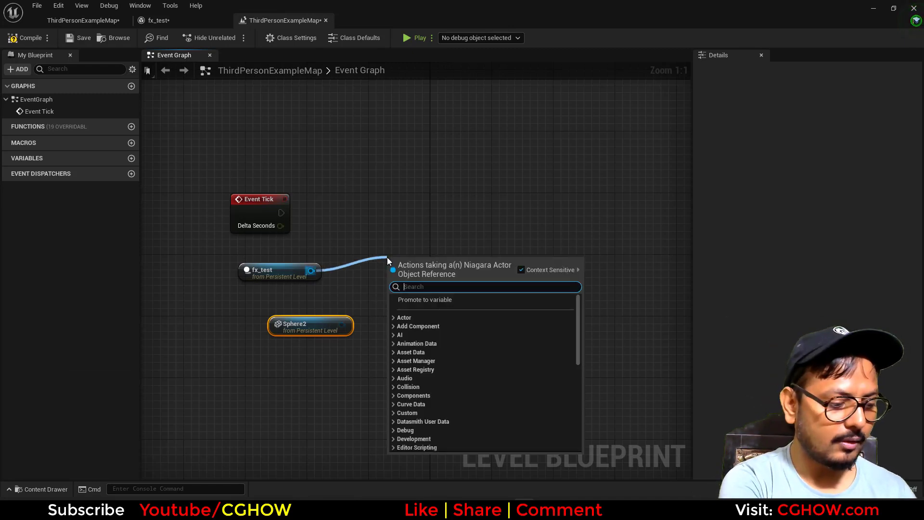
pyautogui.write('set niagra var')
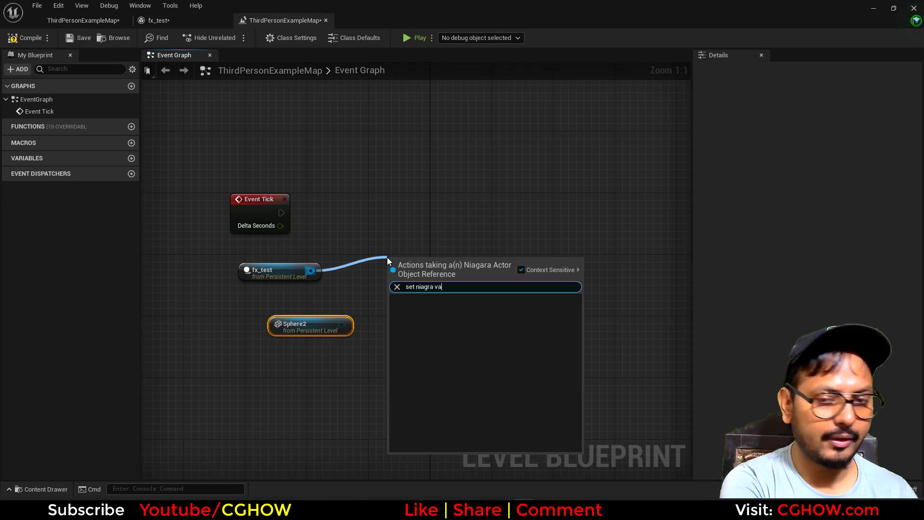
pyautogui.press('BackSpace')
pyautogui.press('BackSpace')
pyautogui.press('BackSpace')
pyautogui.press('BackSpace')
pyautogui.press('BackSpace')
pyautogui.press('BackSpace')
pyautogui.press('BackSpace')
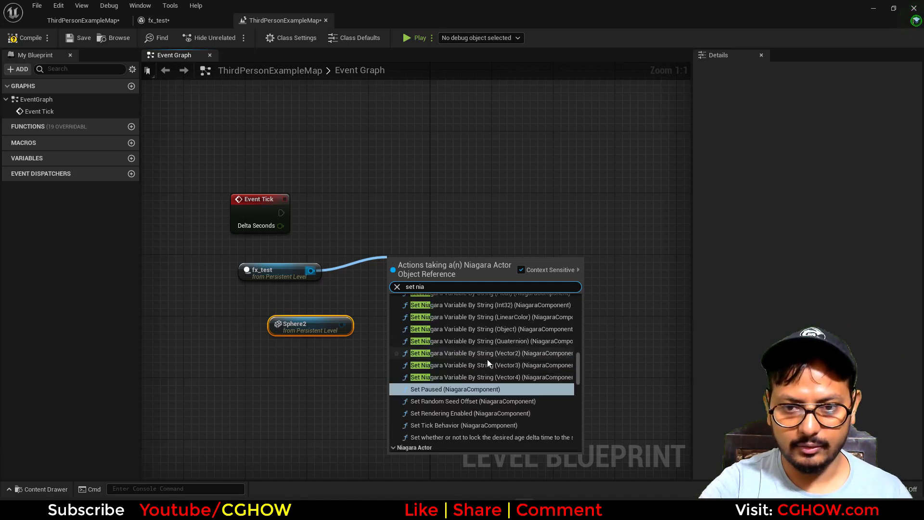
pyautogui.scroll(4, 498, 362)
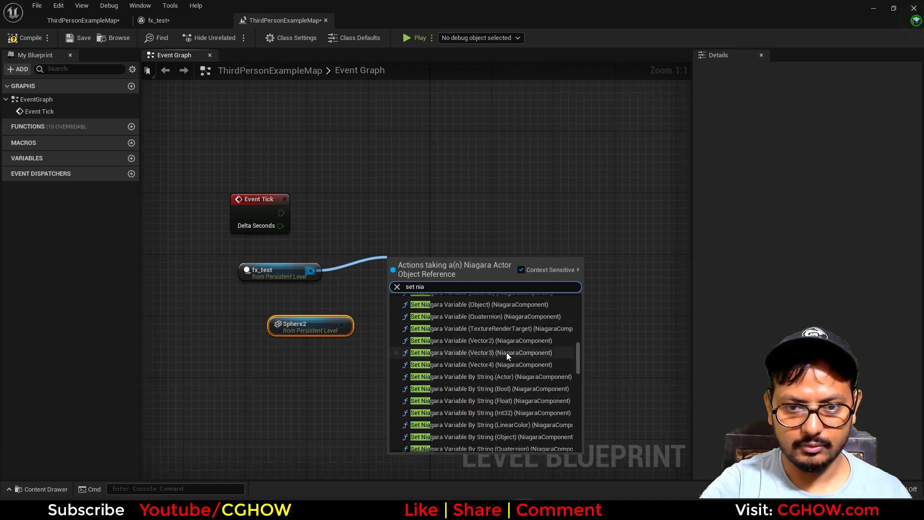
pyautogui.click(506, 352)
# - Reposition the Set Niagara Variable and Niagara Component nodes and enter PlayerPosition as the variable name
pyautogui.moveTo(439, 284); pyautogui.dragTo(499, 256)
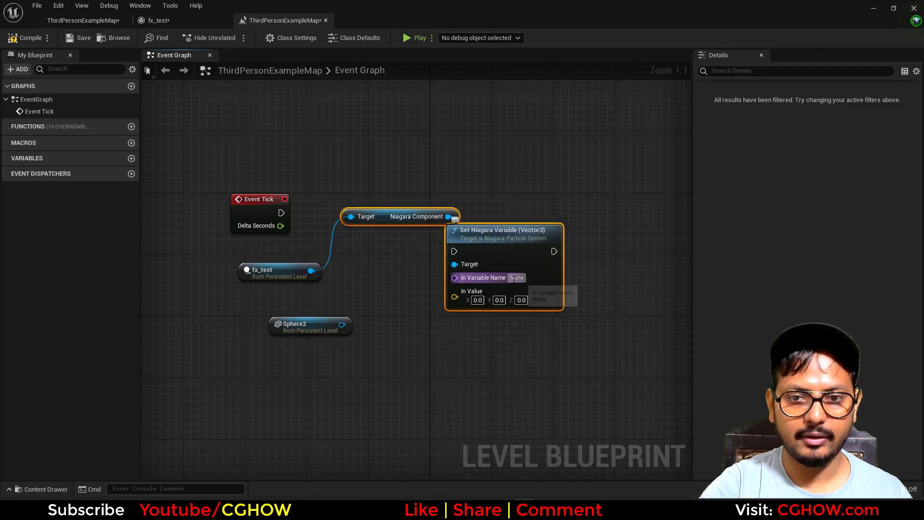
pyautogui.click(512, 279)
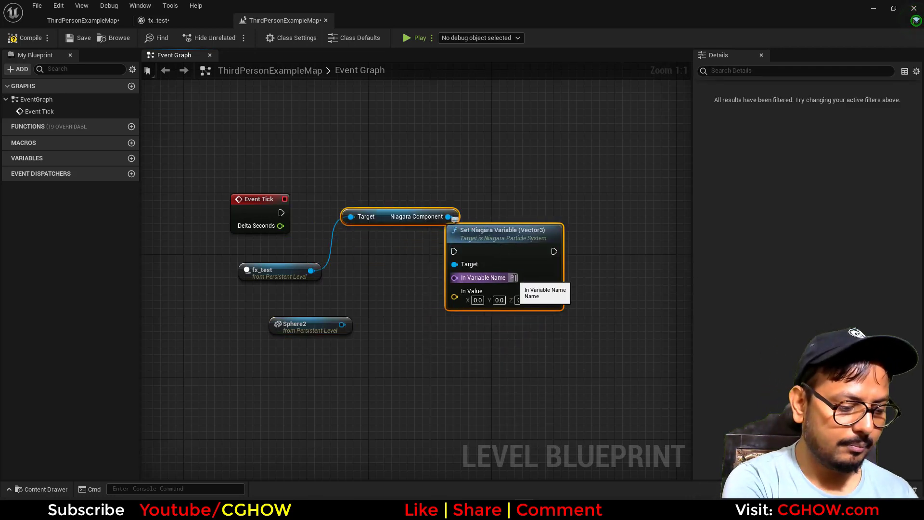
pyautogui.write('PlayerPosition')
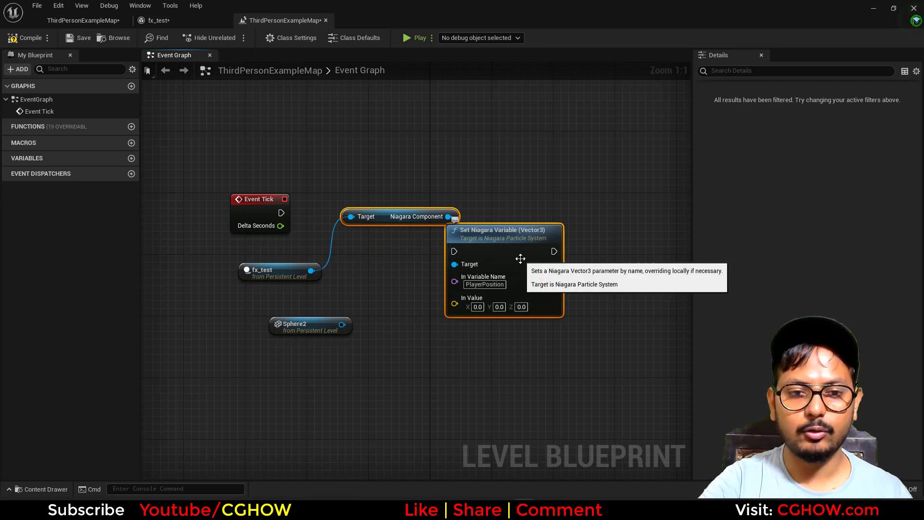
pyautogui.moveTo(519, 257); pyautogui.dragTo(535, 242)
# - Add a GetActorLocation node fed by the Sphere2 reference
pyautogui.moveTo(303, 330); pyautogui.dragTo(362, 355)
pyautogui.write('actor lo')
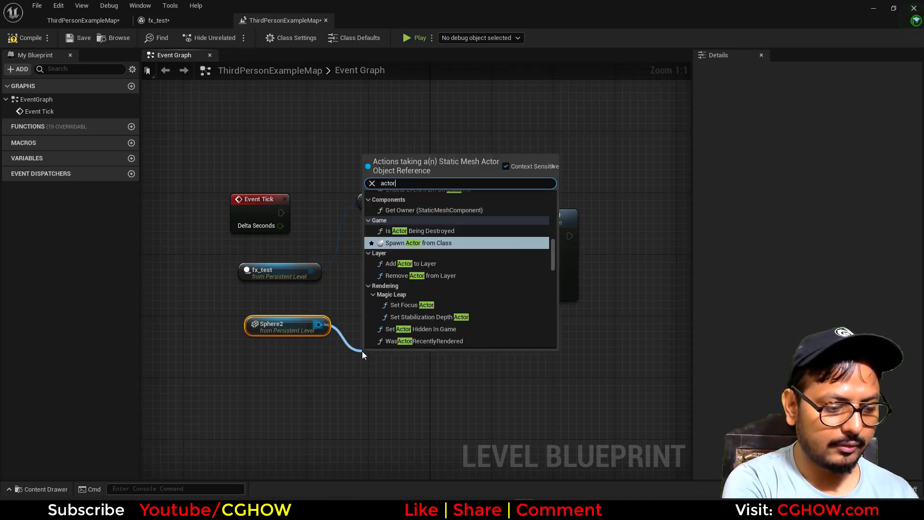
pyautogui.press('Down')
pyautogui.press('Down')
pyautogui.press('Down')
pyautogui.press('Down')
pyautogui.press('Down')
pyautogui.press('Down')
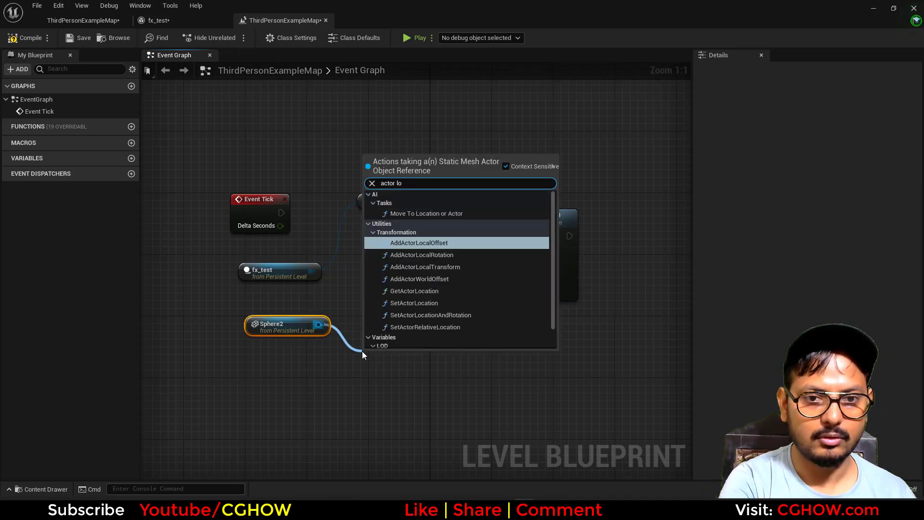
pyautogui.press('Down')
pyautogui.press('Return')
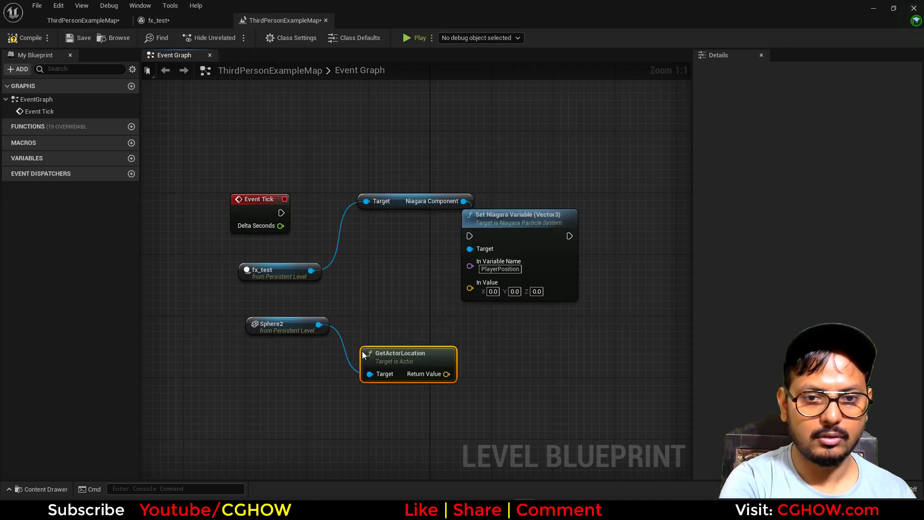
# - Connect the sphere's location to In Value, link Event Tick to Set Niagara Variable, and shift the Niagara Component node aside
pyautogui.moveTo(446, 374); pyautogui.dragTo(474, 288)
pyautogui.moveTo(469, 236); pyautogui.dragTo(280, 213)
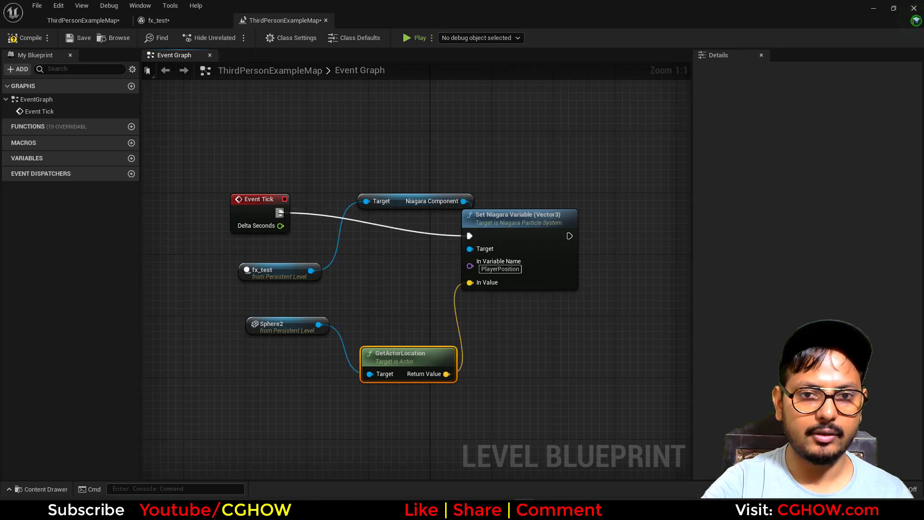
pyautogui.moveTo(394, 199); pyautogui.dragTo(375, 199)
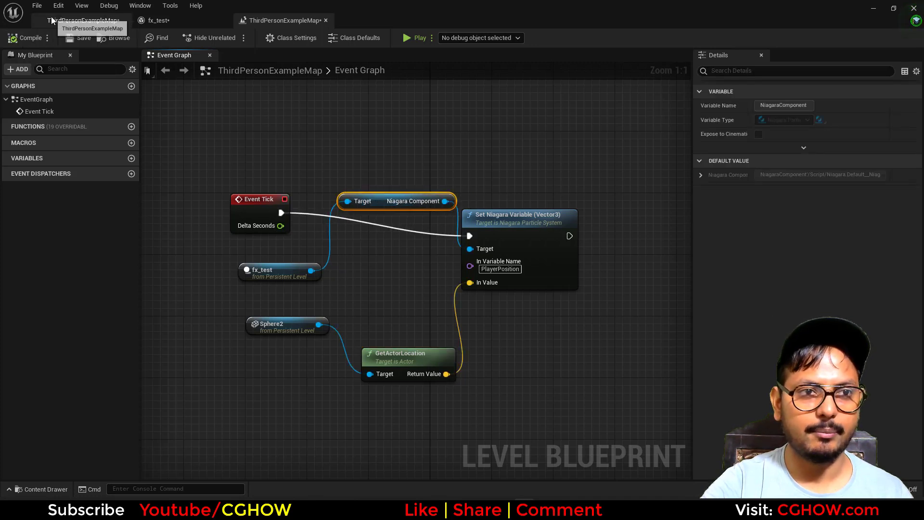
# - Simulate the level, move Sphere2 away from the fx_test door and back near it, and stop the simulation
pyautogui.click(82, 21)
pyautogui.click(550, 39)
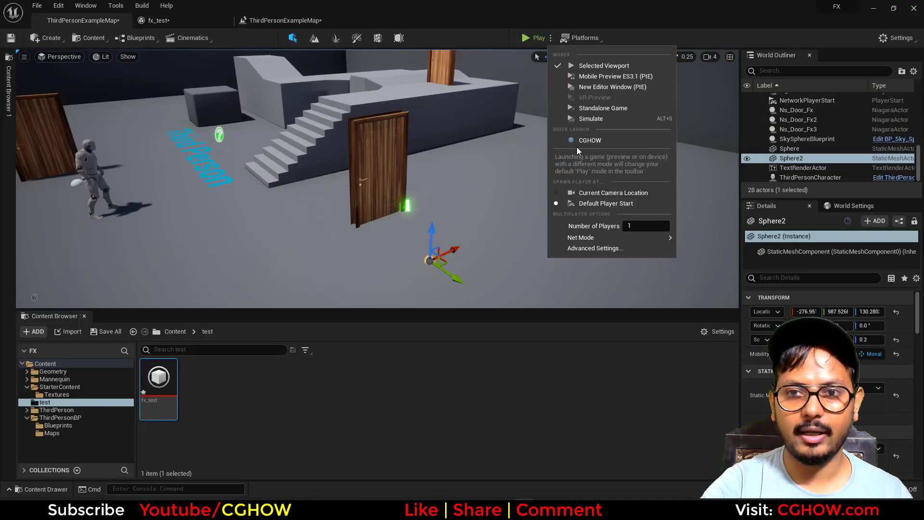
pyautogui.click(590, 120)
pyautogui.click(429, 261)
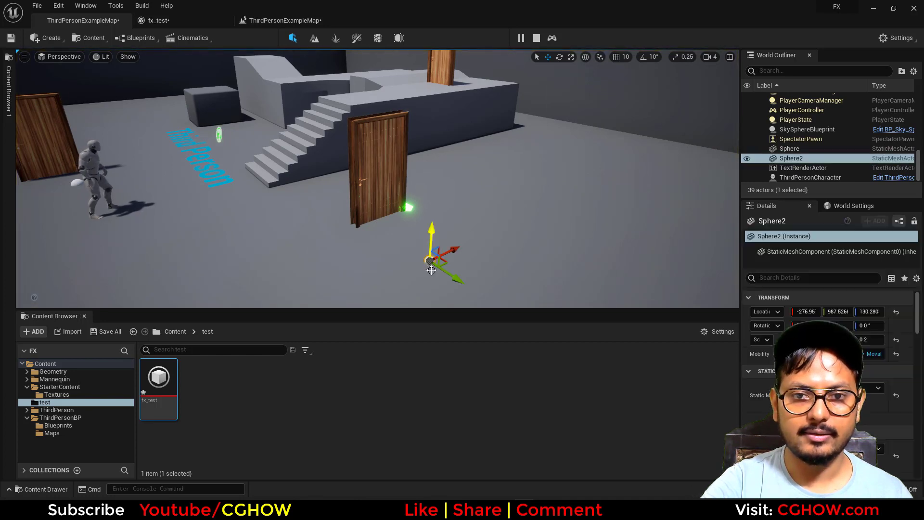
pyautogui.moveTo(446, 269); pyautogui.dragTo(570, 307)
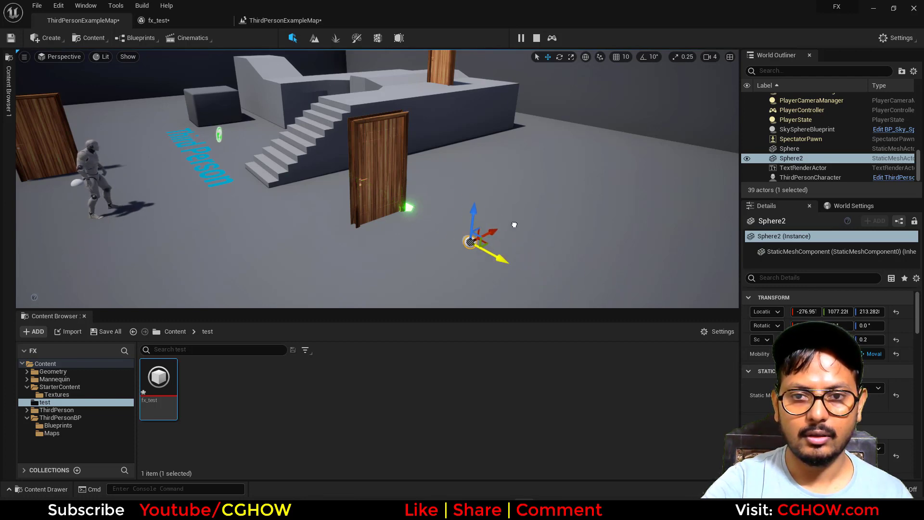
pyautogui.moveTo(513, 225); pyautogui.dragTo(457, 215)
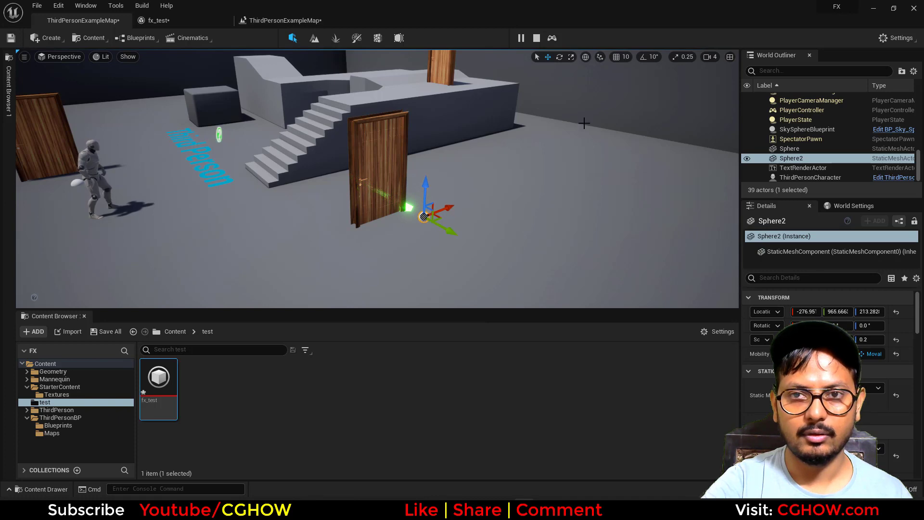
pyautogui.click(536, 38)
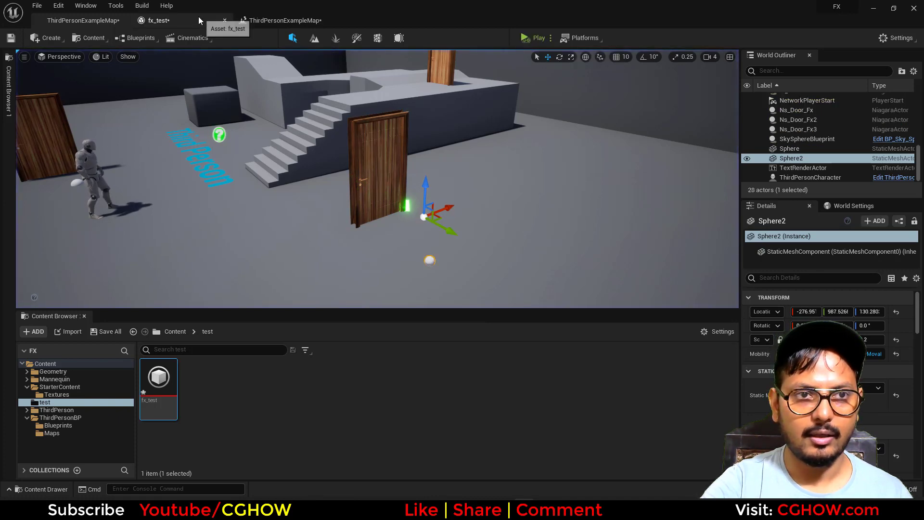
# - Check the user parameter's spelling in fx_test and change the Set Niagara Variable node's variable name to PlayerPostion
pyautogui.click(198, 19)
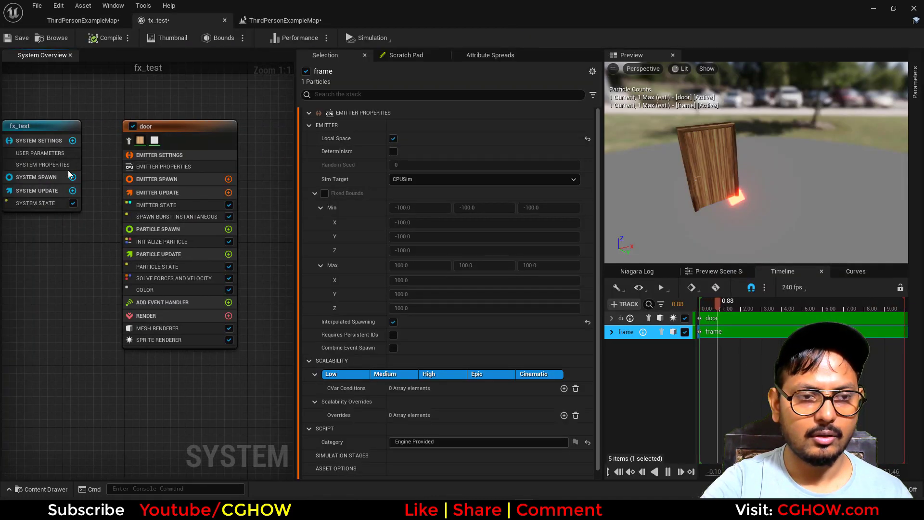
pyautogui.click(97, 157)
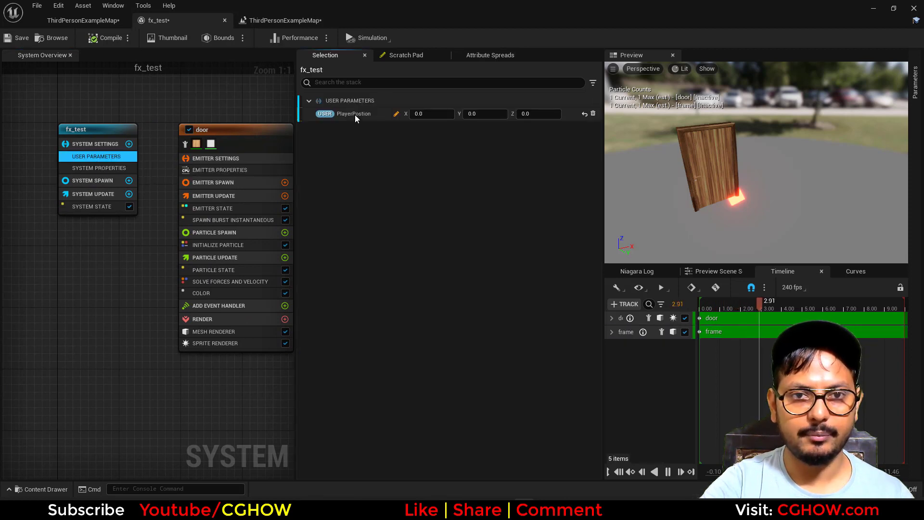
pyautogui.click(299, 21)
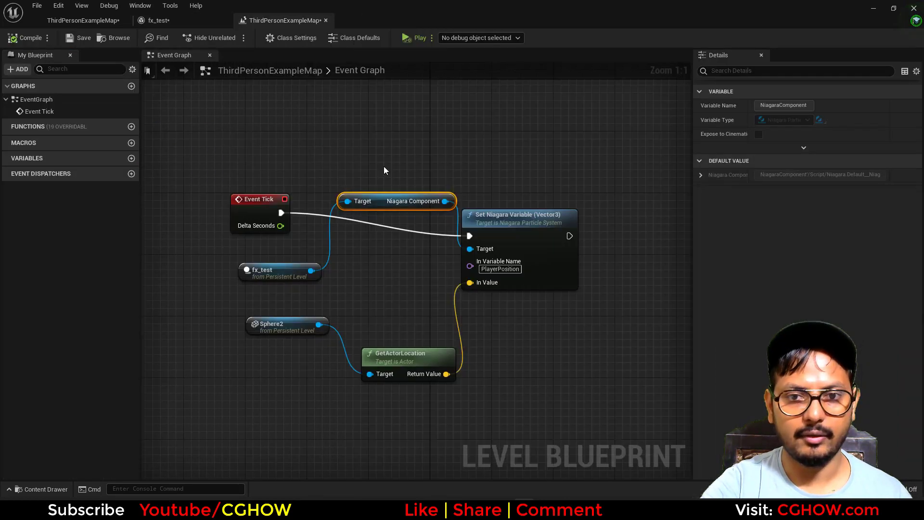
pyautogui.click(498, 270)
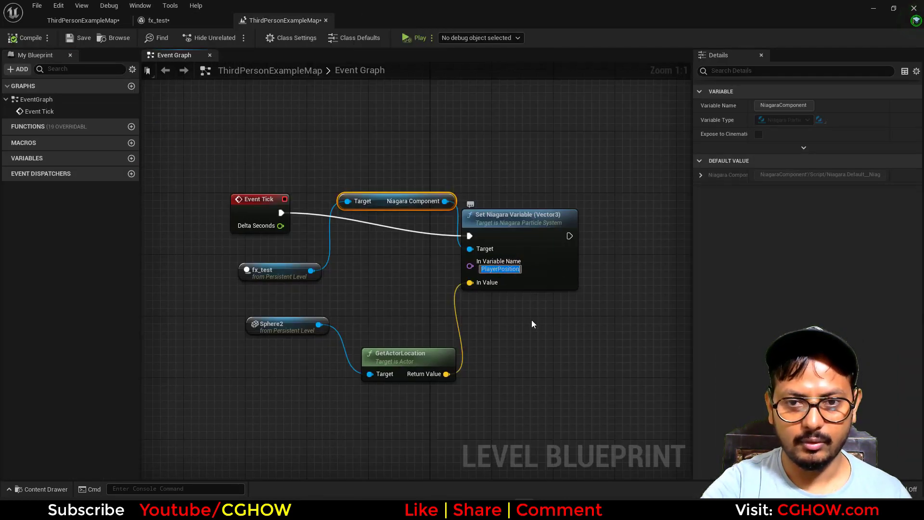
pyautogui.click(557, 332)
pyautogui.moveTo(291, 224); pyautogui.dragTo(289, 200, button='right')
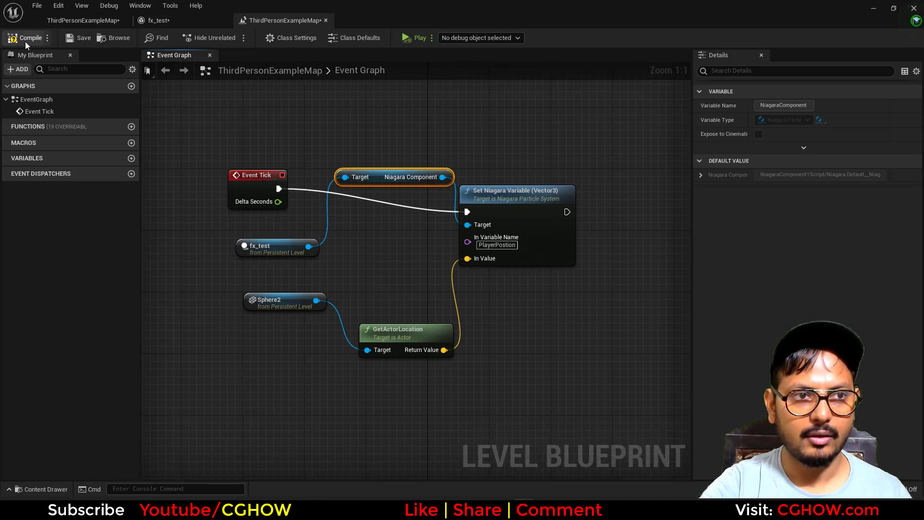
# - Review the door emitter's Color module settings in fx_test and save the system
pyautogui.click(147, 22)
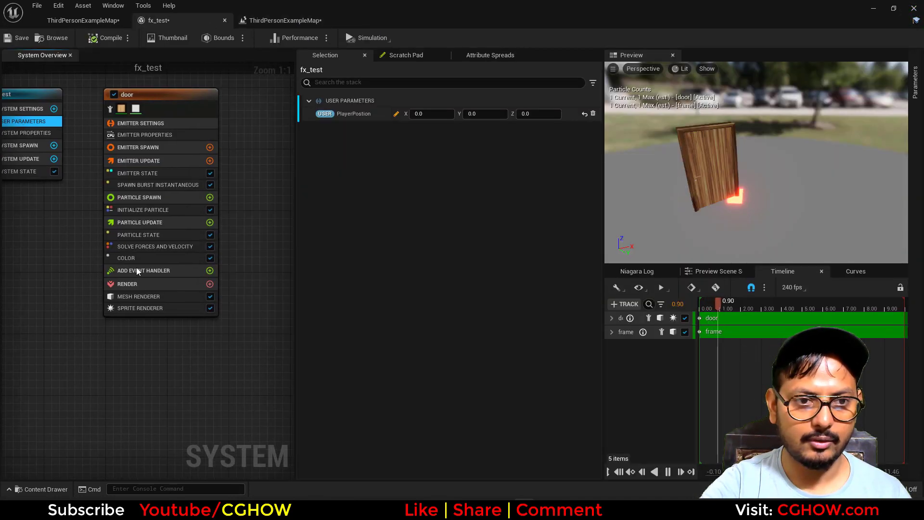
pyautogui.click(136, 258)
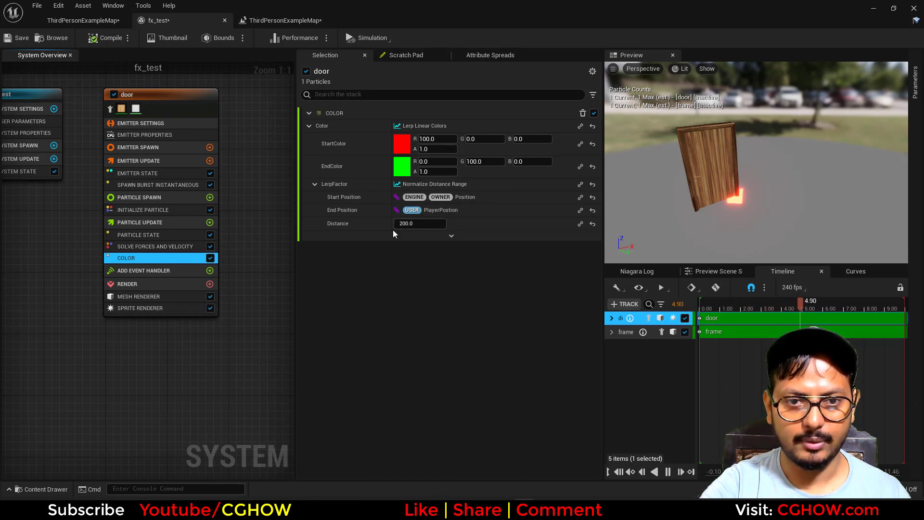
pyautogui.click(19, 38)
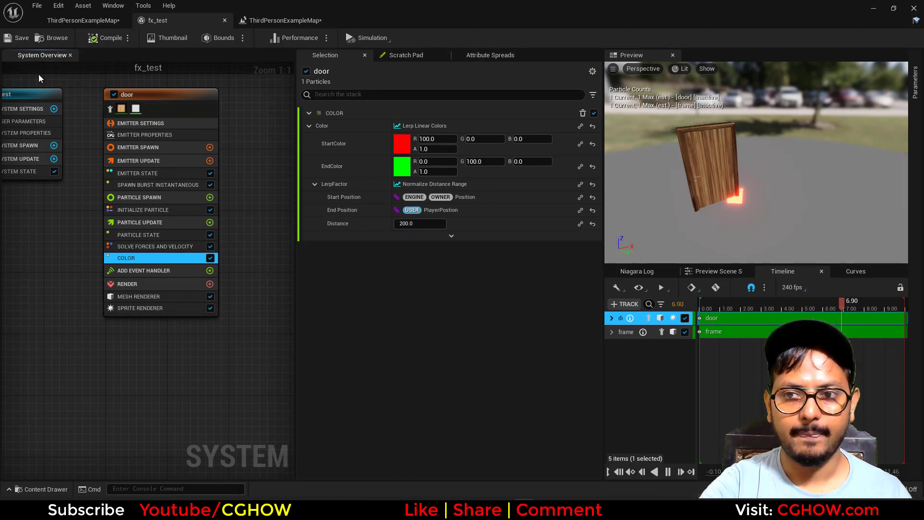
# - Copy the fx_test actor's location in the level map and paste it onto Sphere2
pyautogui.click(80, 23)
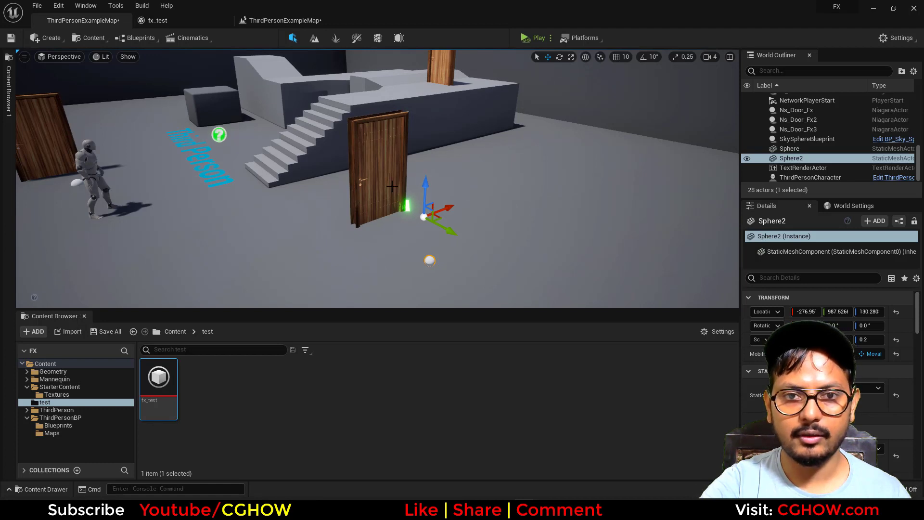
pyautogui.click(407, 206)
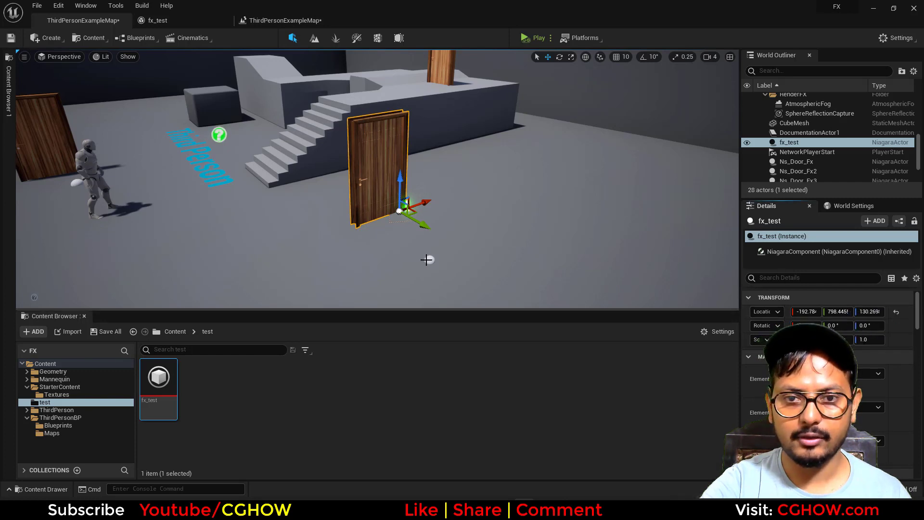
pyautogui.click(426, 259)
pyautogui.rightClick(887, 314)
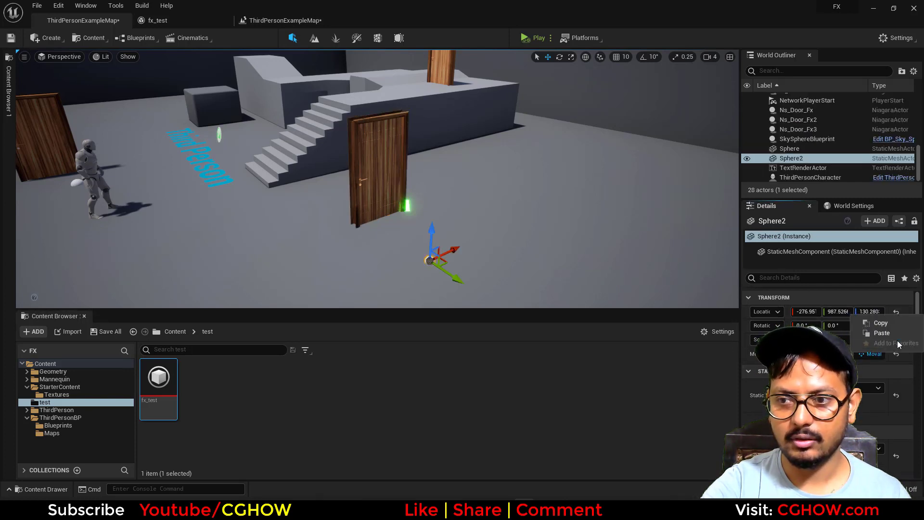
pyautogui.click(881, 333)
pyautogui.scroll(5, 486, 237)
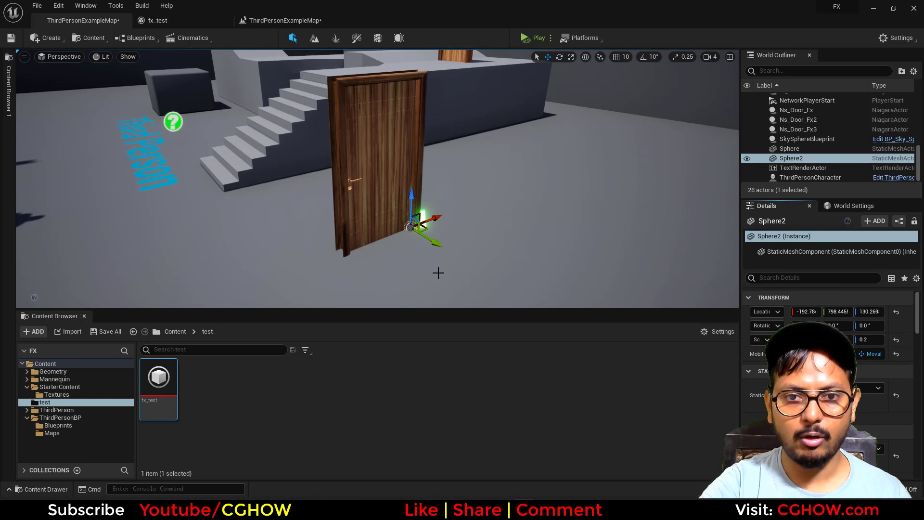
pyautogui.moveTo(438, 272); pyautogui.dragTo(375, 303, button='right')
pyautogui.moveTo(542, 262); pyautogui.dragTo(356, 253, button='right')
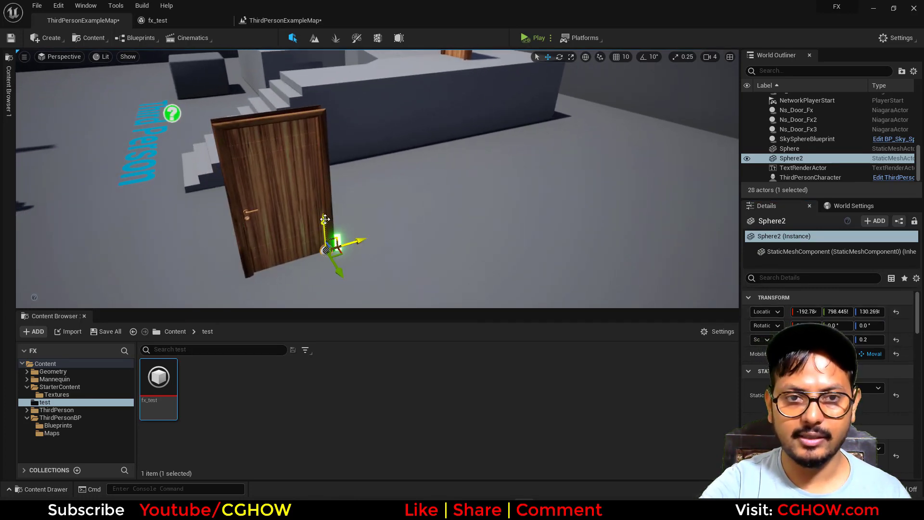
# - Set the fx_test door's Y location to 800
pyautogui.click(310, 180)
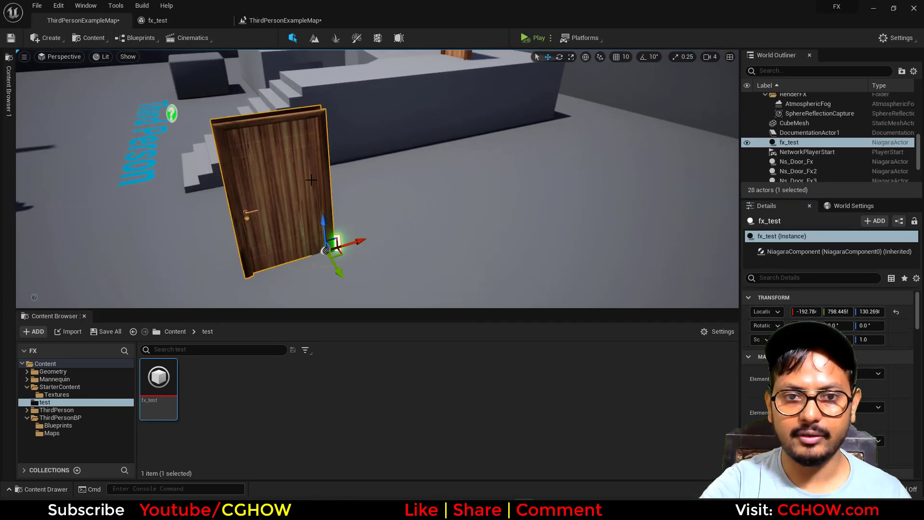
pyautogui.click(835, 311)
pyautogui.write('800')
pyautogui.press('Return')
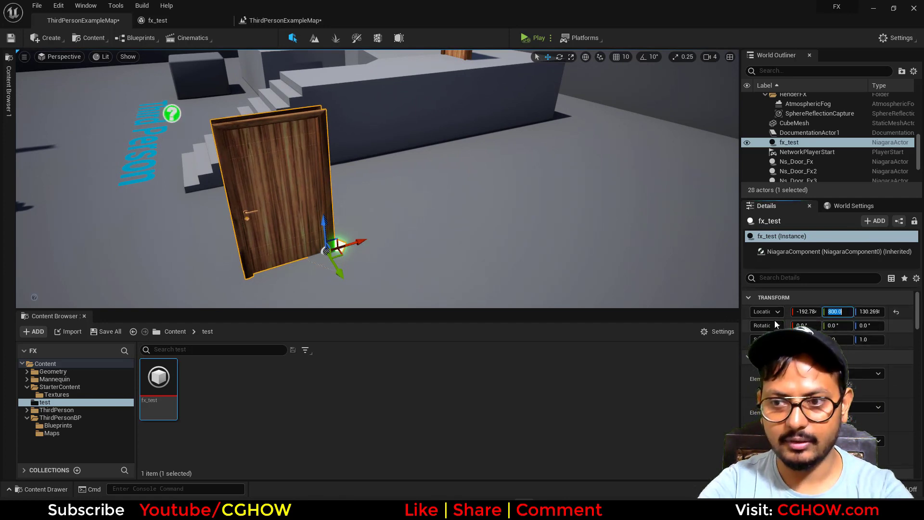